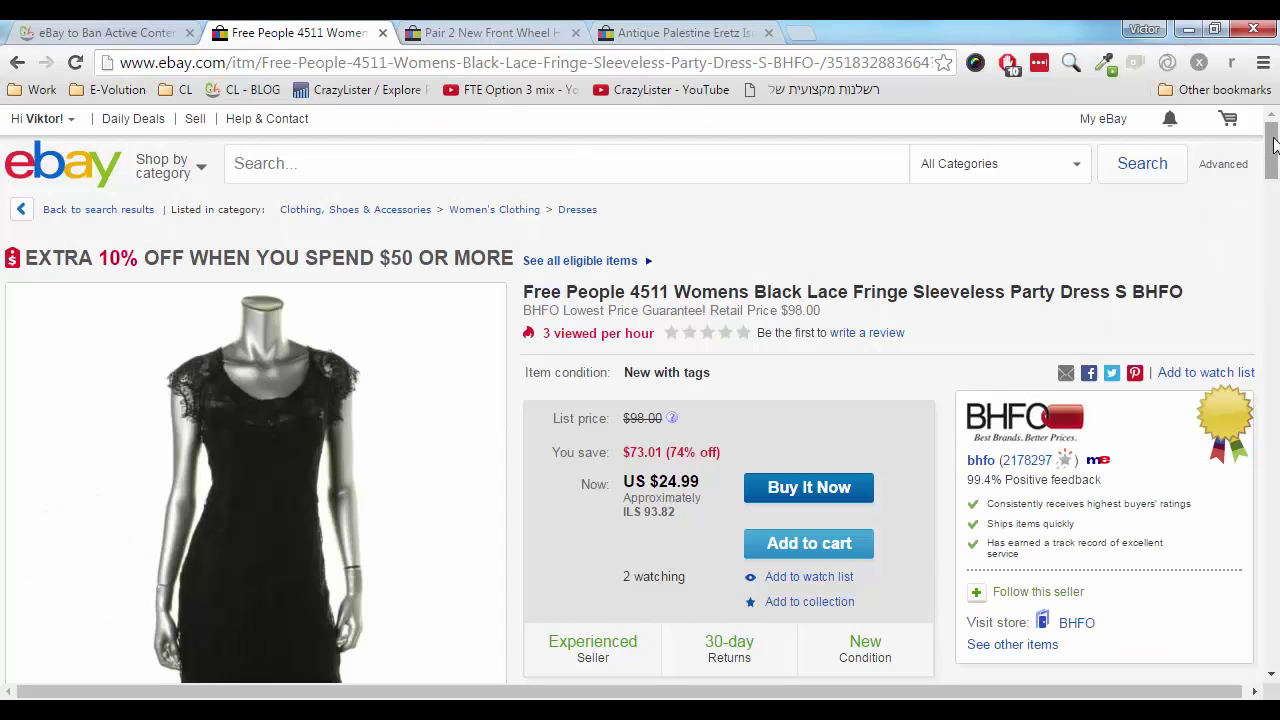
# Scroll down the Free People lace dress eBay listing and its seller-designed description.
pyautogui.moveTo(1274, 158); pyautogui.dragTo(1248, 314)
pyautogui.scroll(-1, 1248, 314)
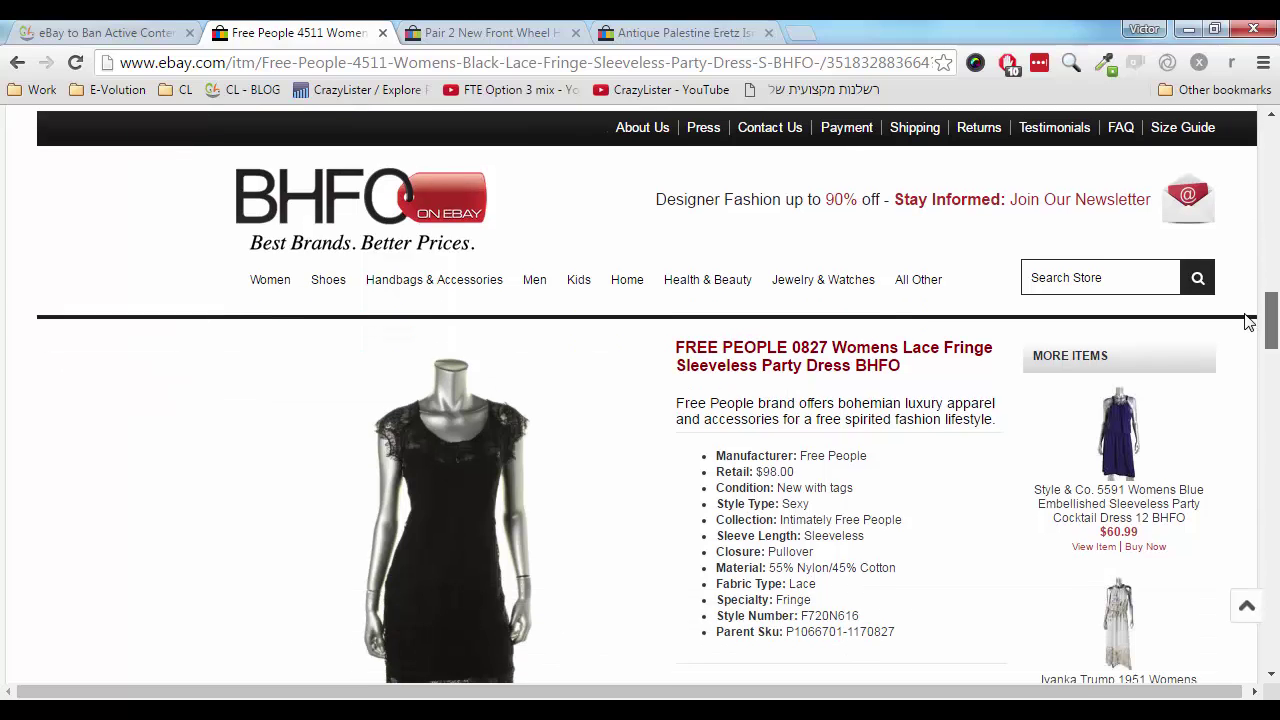
# Leave the store search and go to the wheel hub bearing listing's Find More Parts section.
pyautogui.click(1127, 281)
pyautogui.click(1096, 246)
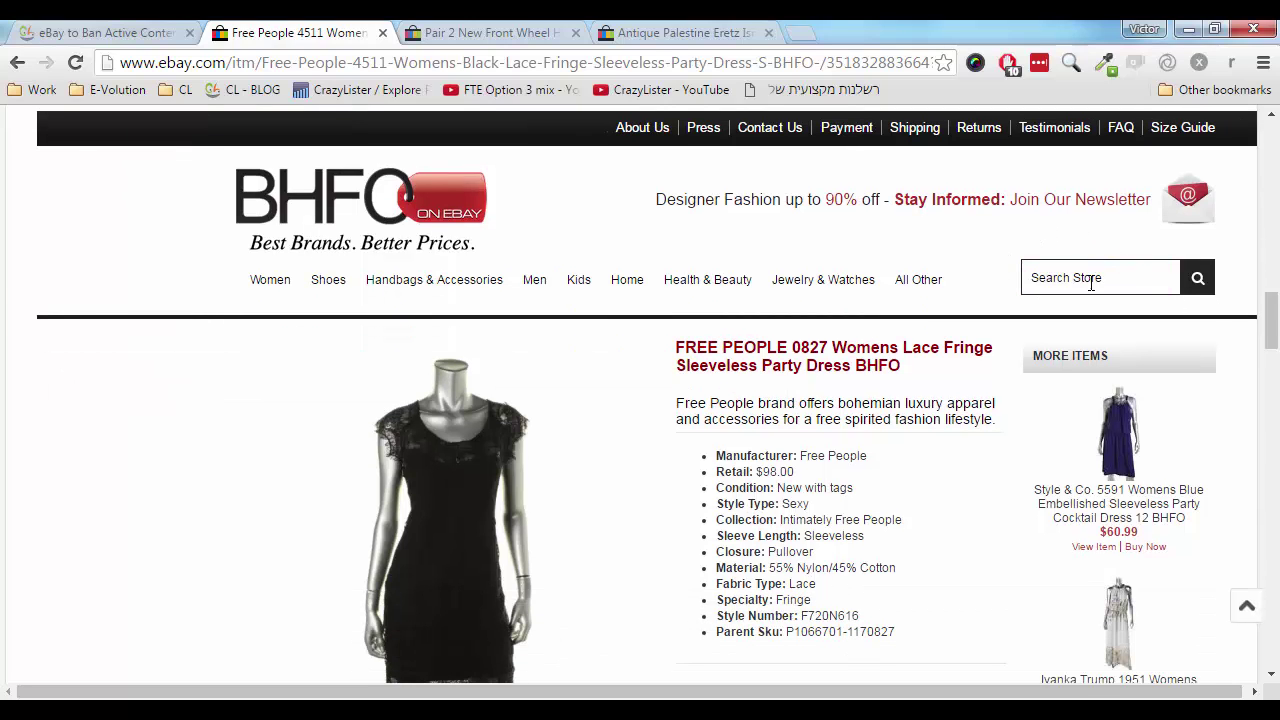
pyautogui.click(530, 32)
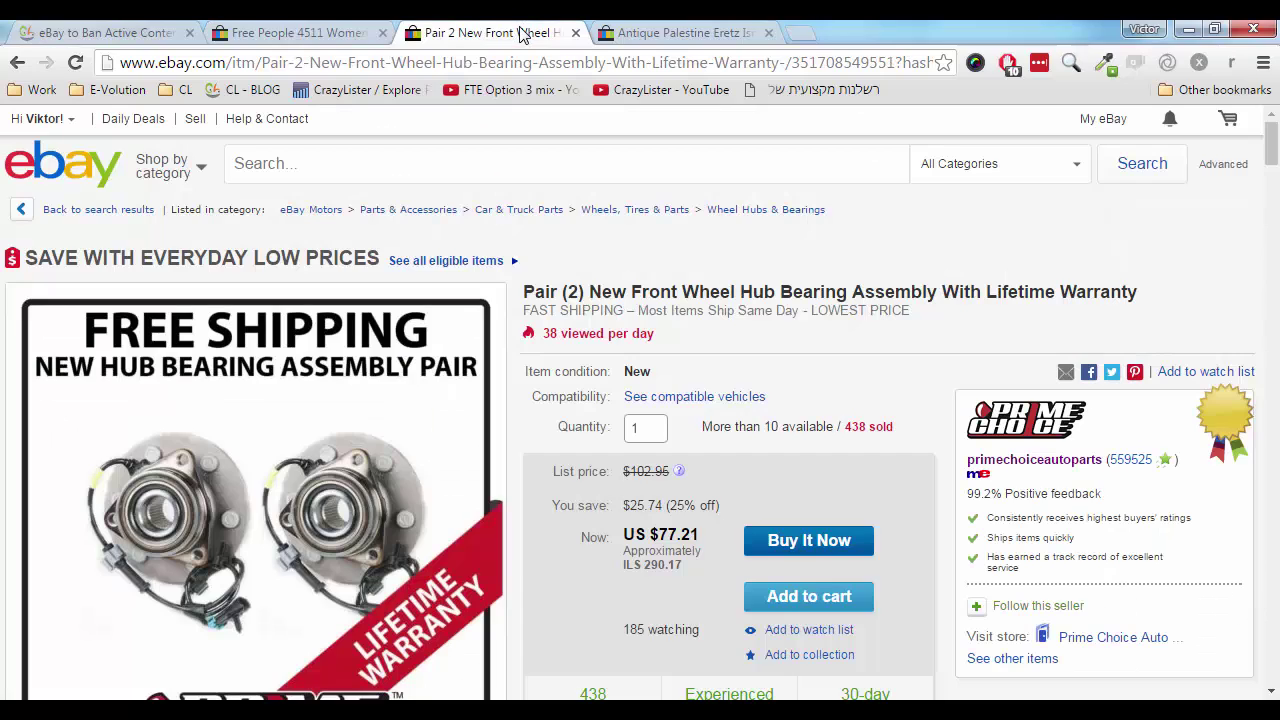
pyautogui.moveTo(1272, 155); pyautogui.dragTo(1265, 450)
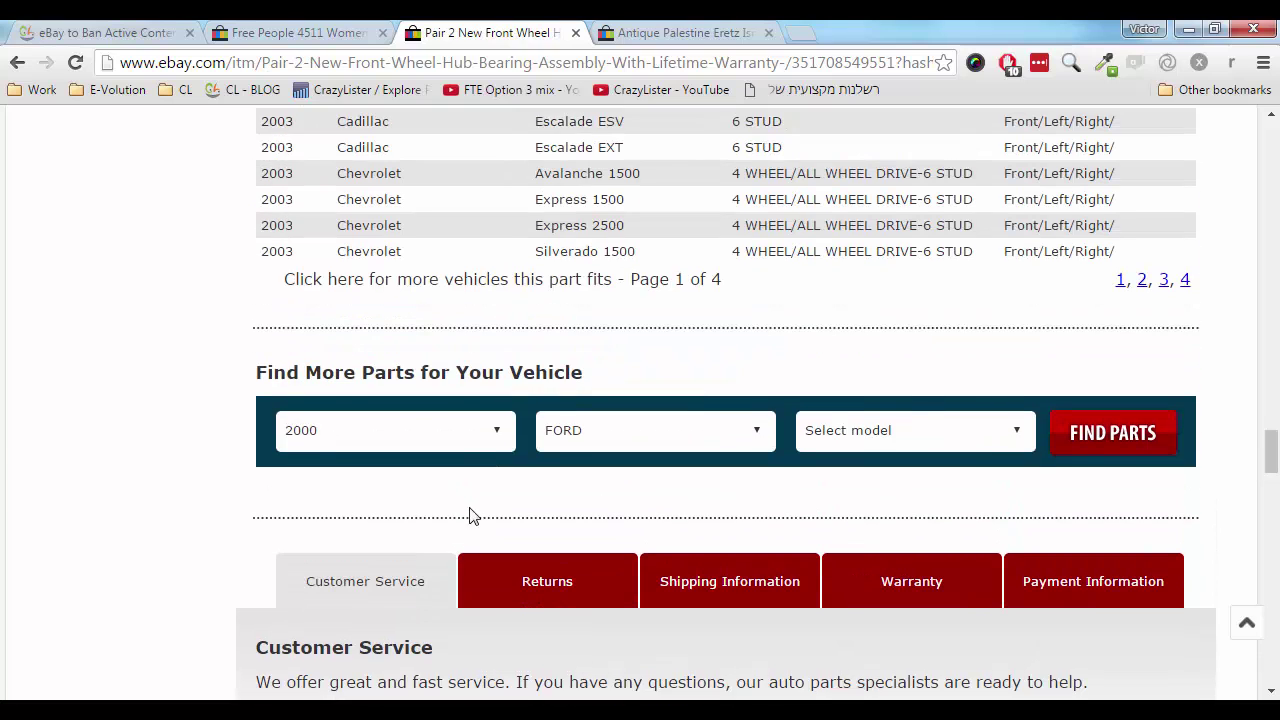
# Set the parts finder to year 2012 and make CADILLAC.
pyautogui.click(494, 432)
pyautogui.click(426, 175)
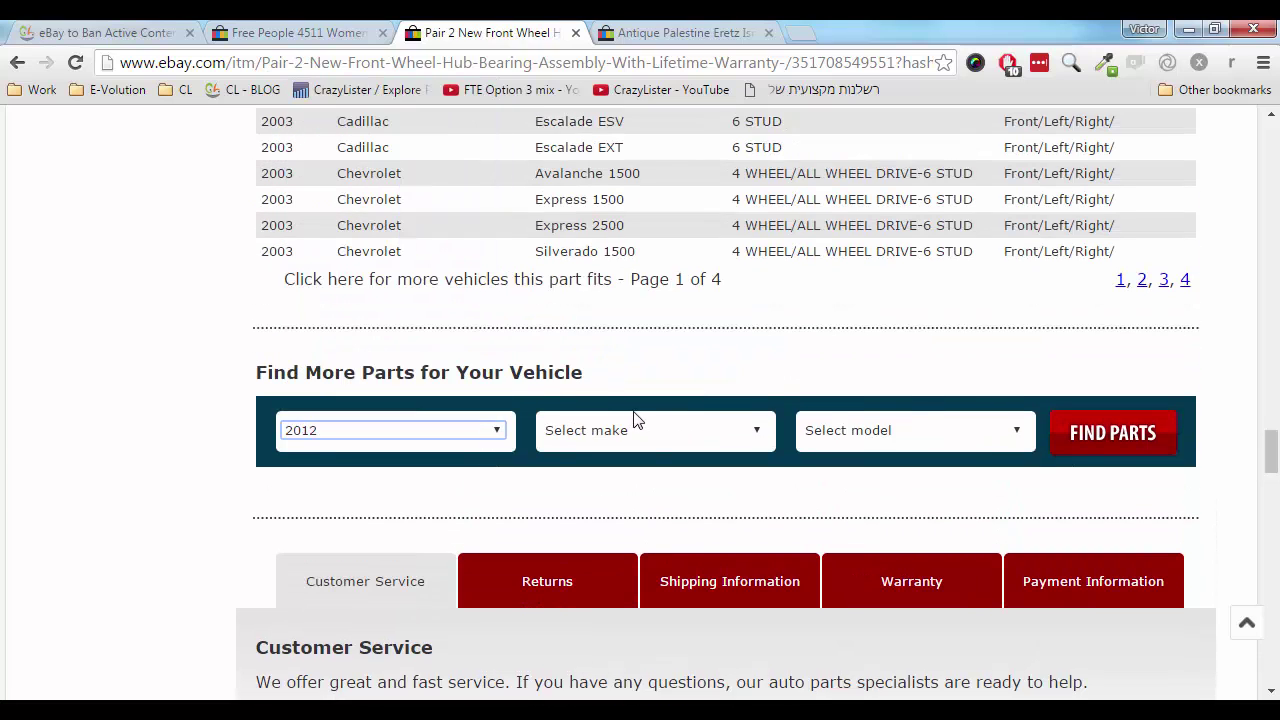
pyautogui.click(645, 430)
pyautogui.click(640, 241)
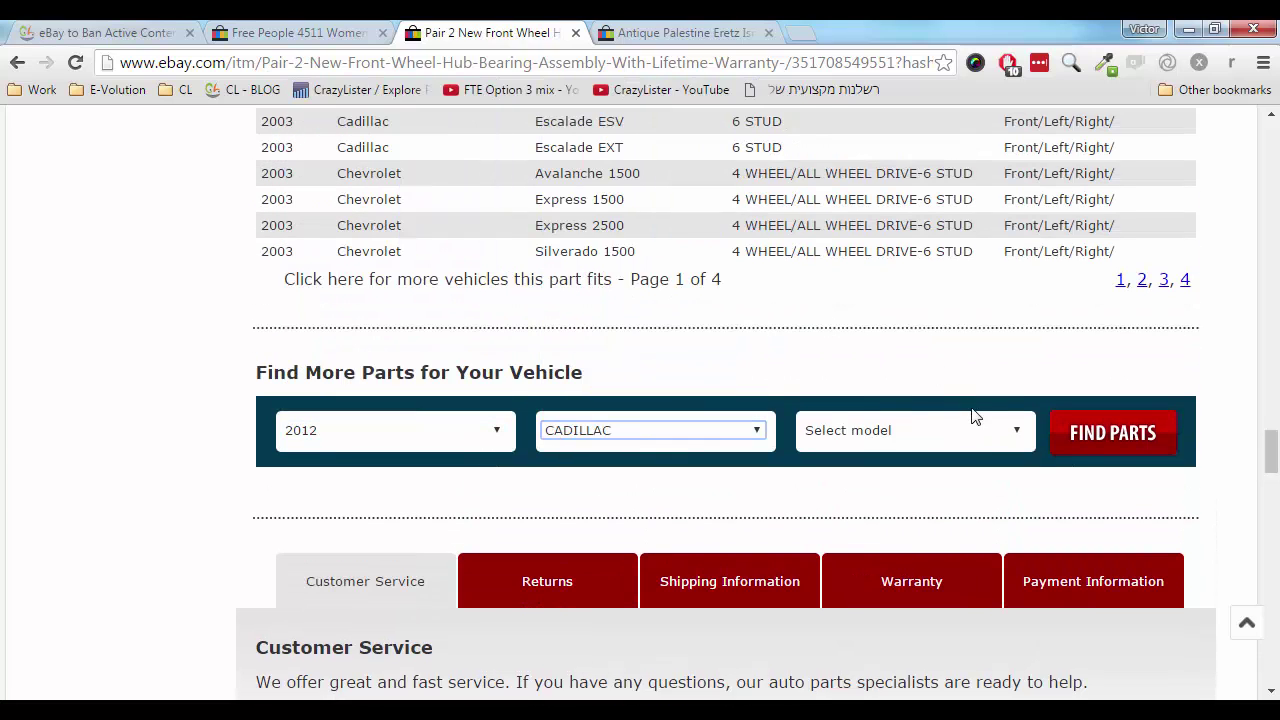
# Switch to the antique Palestine vase listing and scroll down its page.
pyautogui.click(655, 32)
pyautogui.moveTo(1272, 150); pyautogui.dragTo(1273, 245)
pyautogui.moveTo(1078, 393)
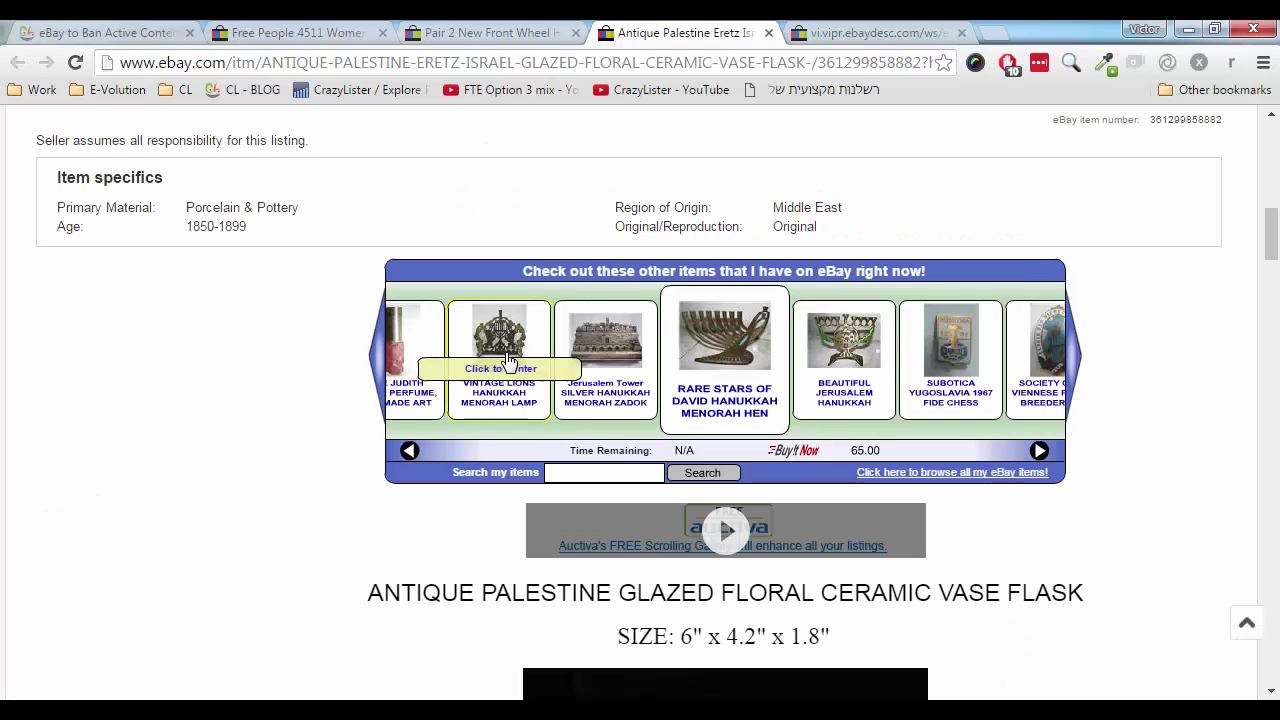
# Scroll through the antique vase listing and the seller's item gallery.
pyautogui.moveTo(1274, 245); pyautogui.dragTo(1274, 252)
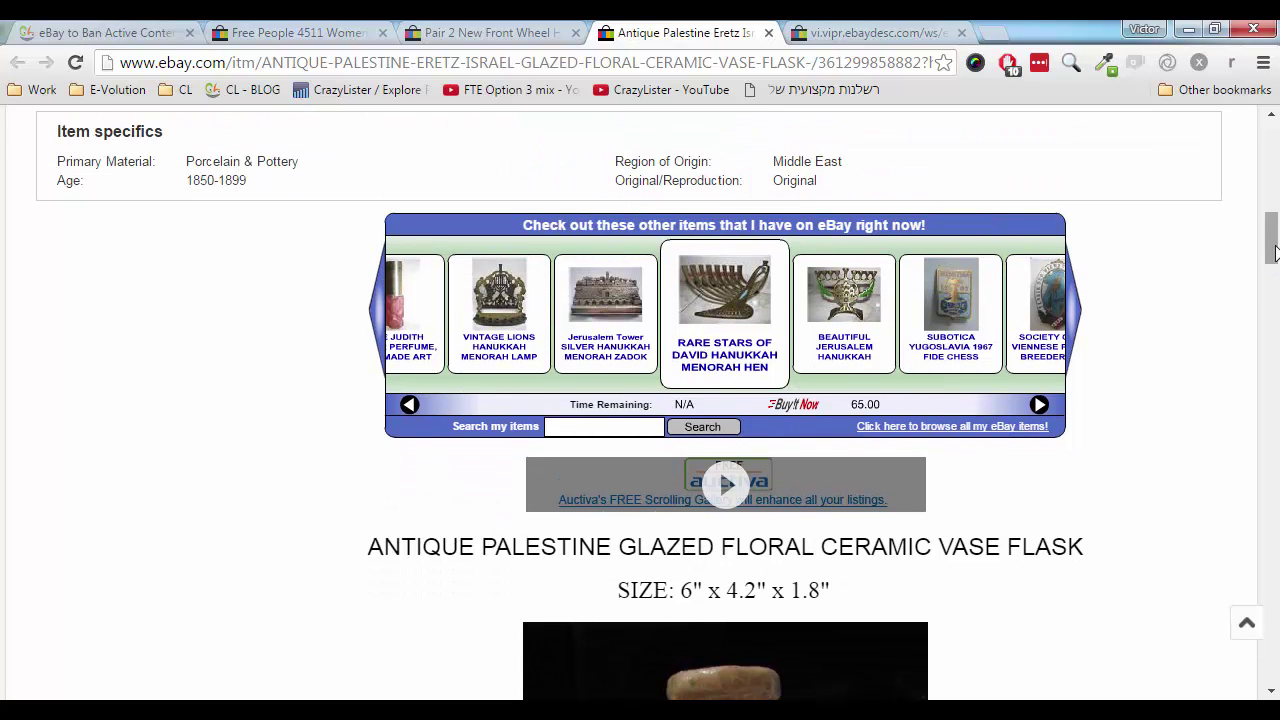
pyautogui.moveTo(1274, 248)
pyautogui.mouseDown()
pyautogui.moveTo(1251, 314)
pyautogui.moveTo(1243, 487)
pyautogui.moveTo(1268, 222)
pyautogui.moveTo(1268, 245)
pyautogui.mouseUp()
# Preview the vase description page at iPhone 6 size in DevTools device mode.
pyautogui.click(876, 33)
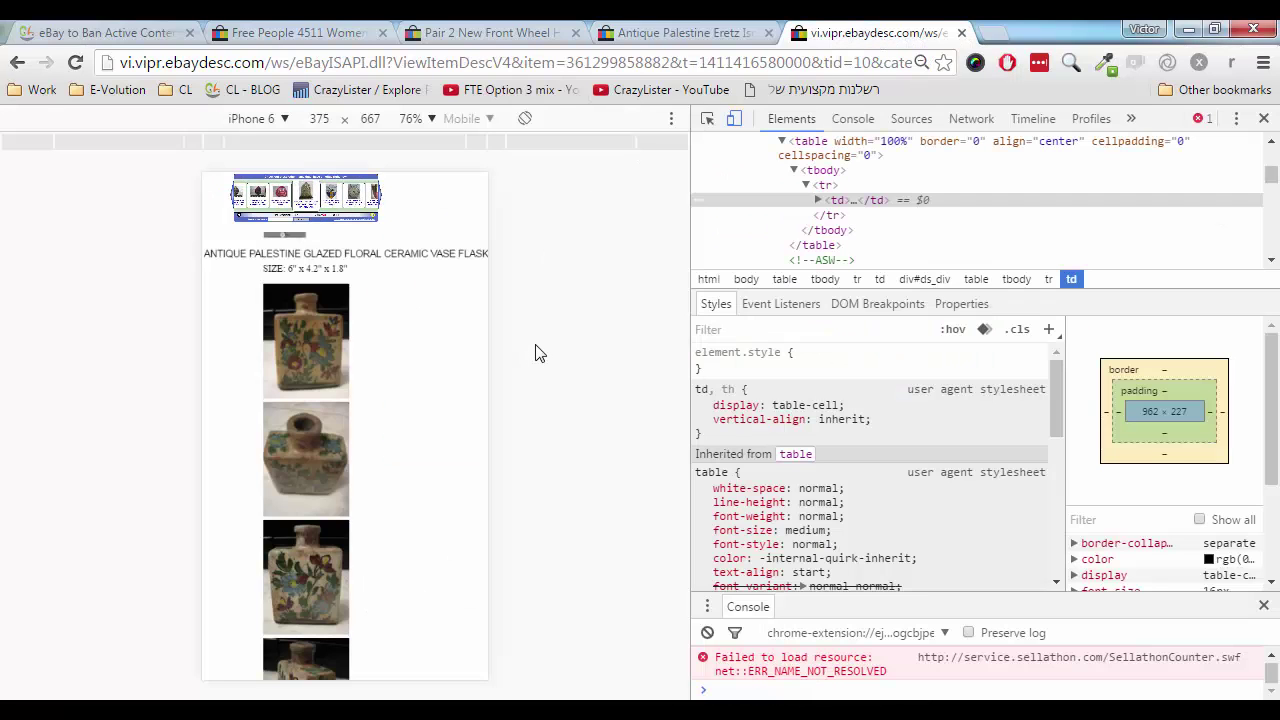
pyautogui.click(266, 122)
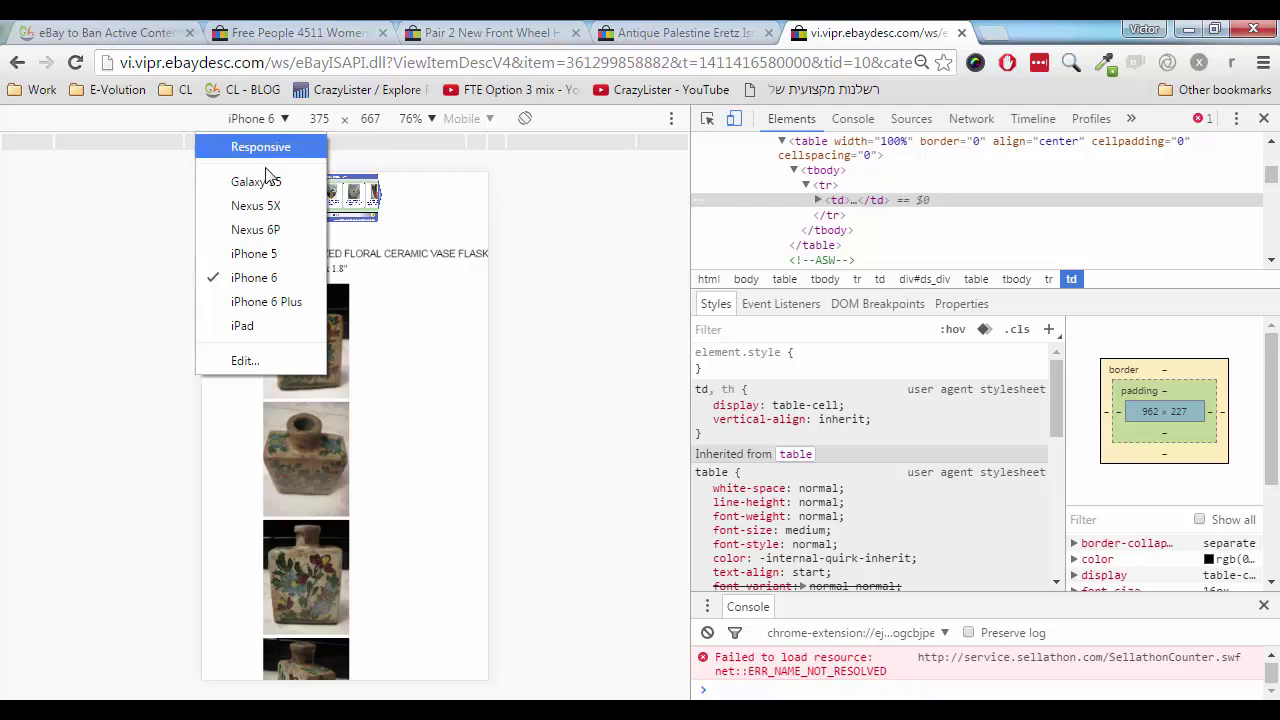
pyautogui.click(277, 277)
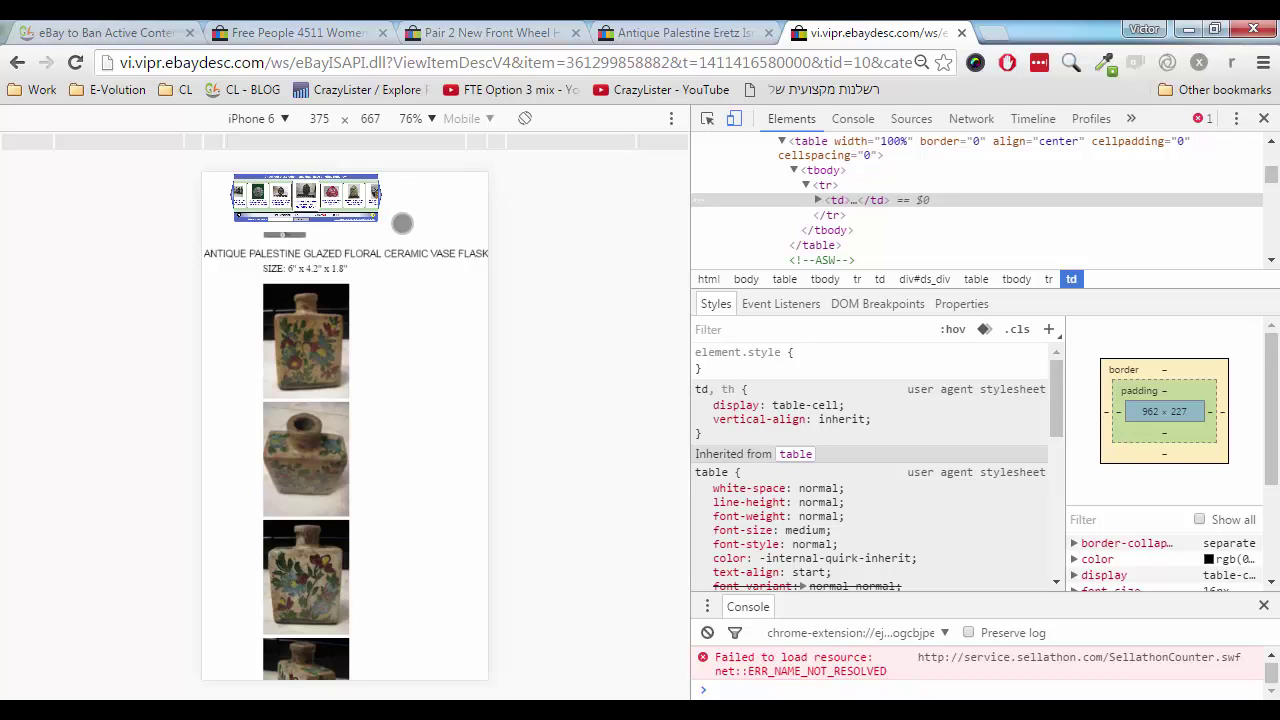
pyautogui.scroll(-2, 430, 253)
pyautogui.scroll(2, 430, 253)
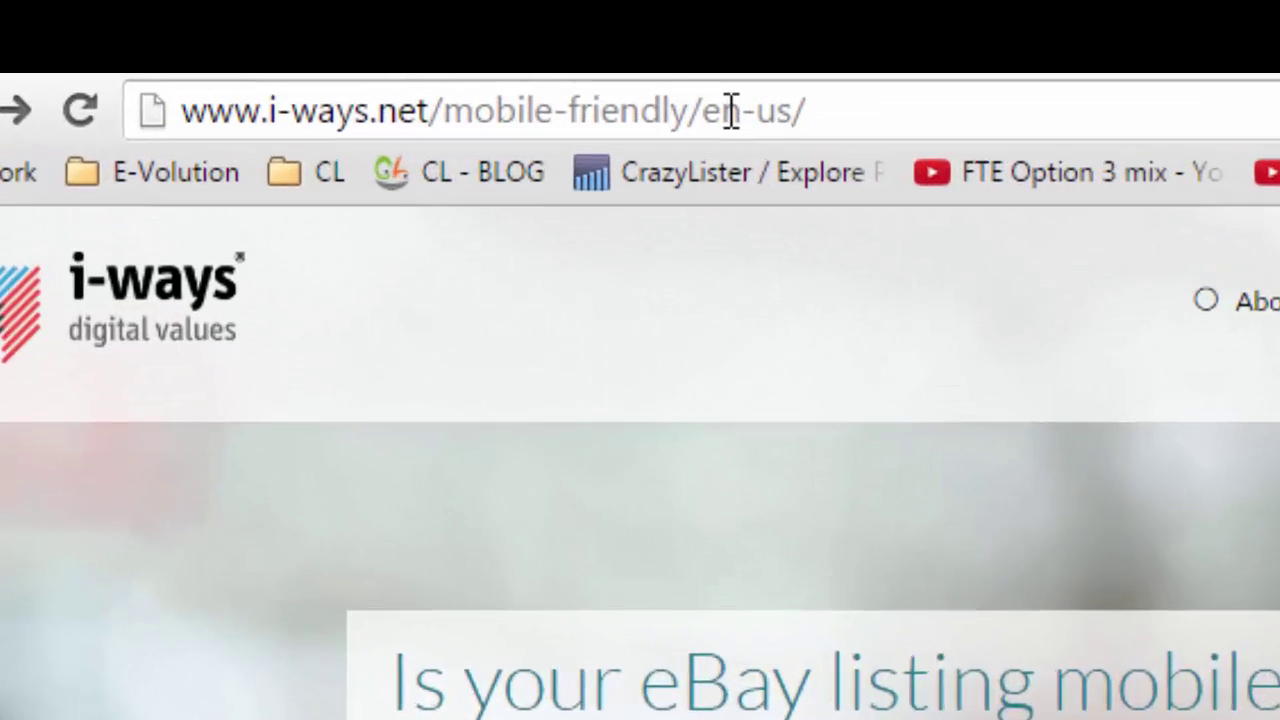
# Select and then deselect the i-ways checker's web address.
pyautogui.click(362, 50)
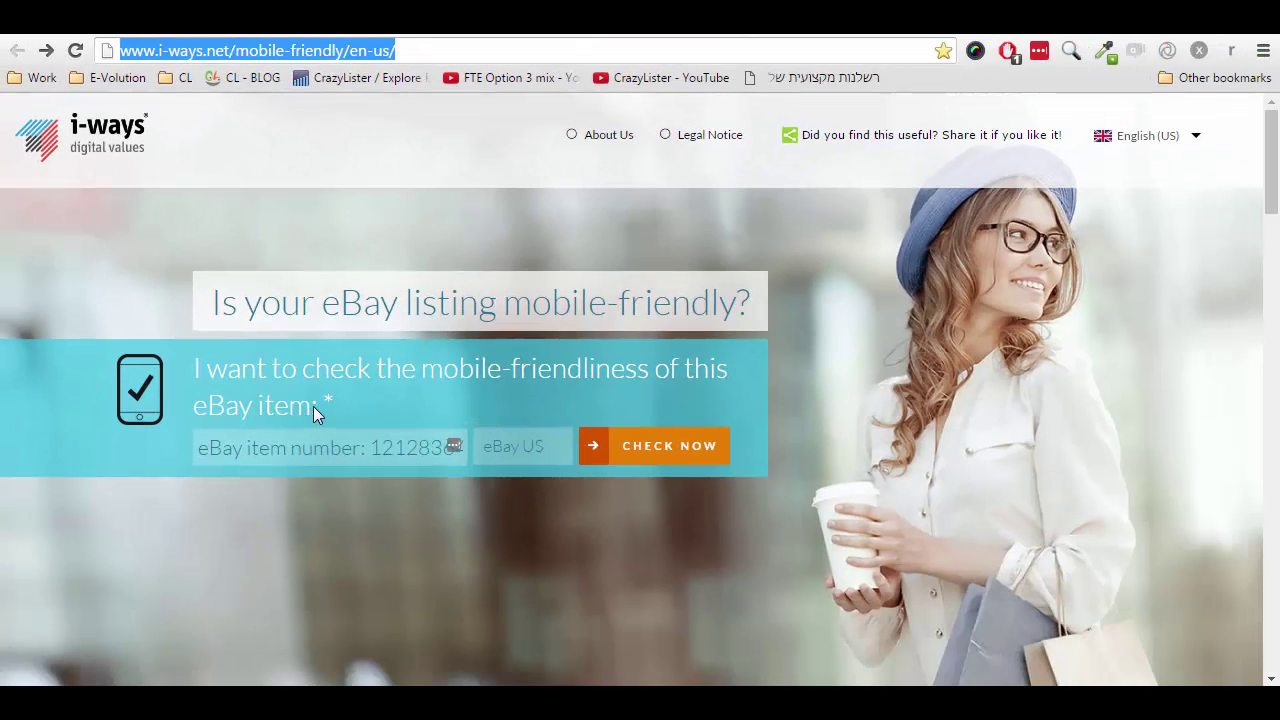
pyautogui.click(310, 406)
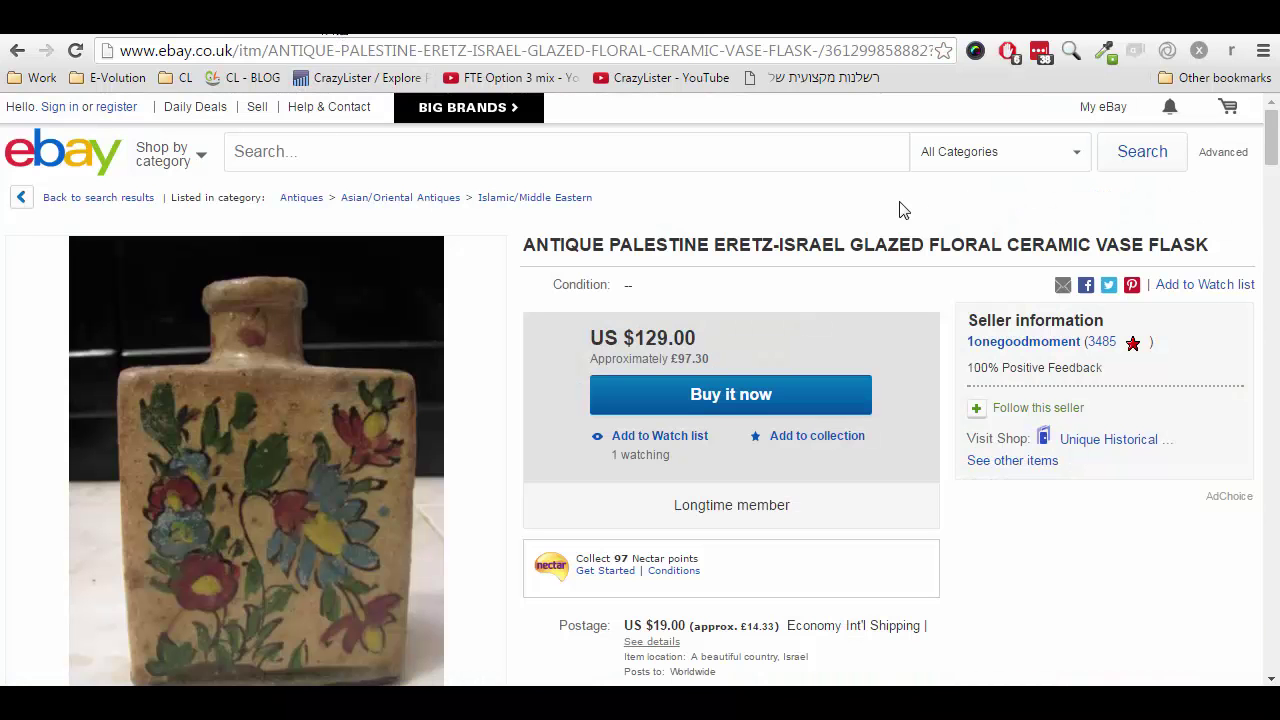
pyautogui.moveTo(1275, 147); pyautogui.dragTo(1250, 234)
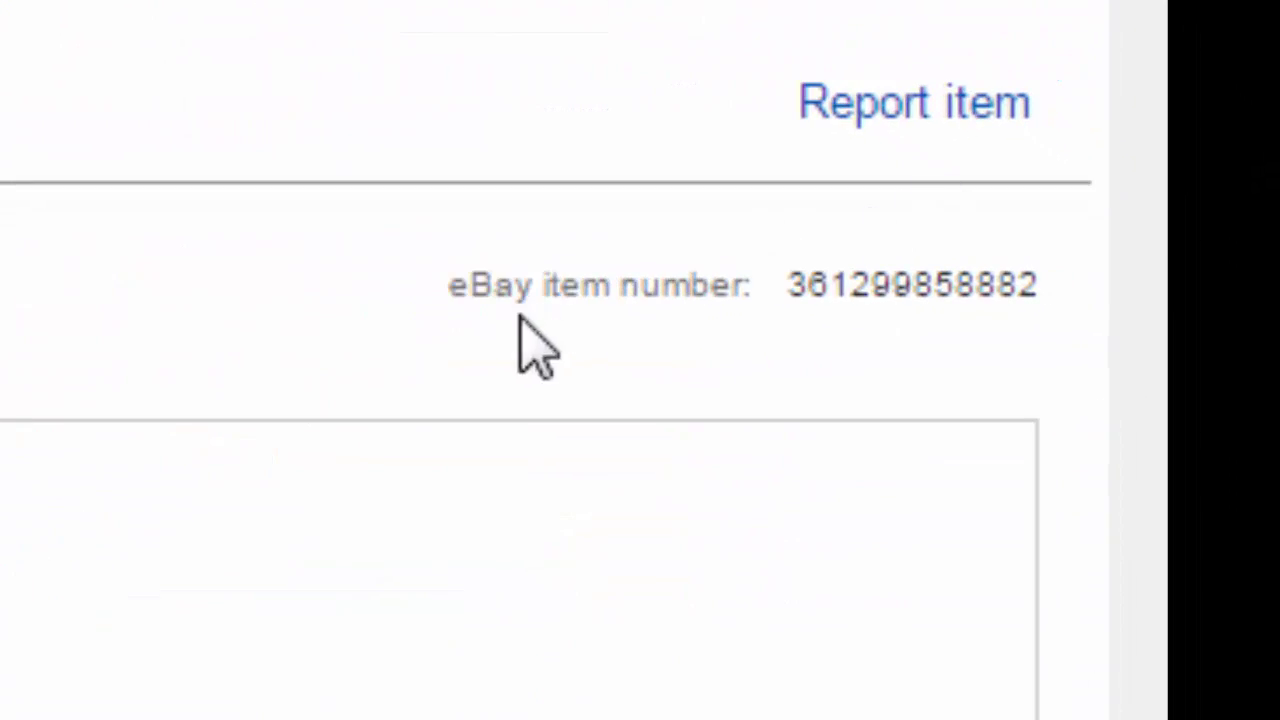
pyautogui.doubleClick(876, 285)
pyautogui.hotkey('ctrl', 'c')
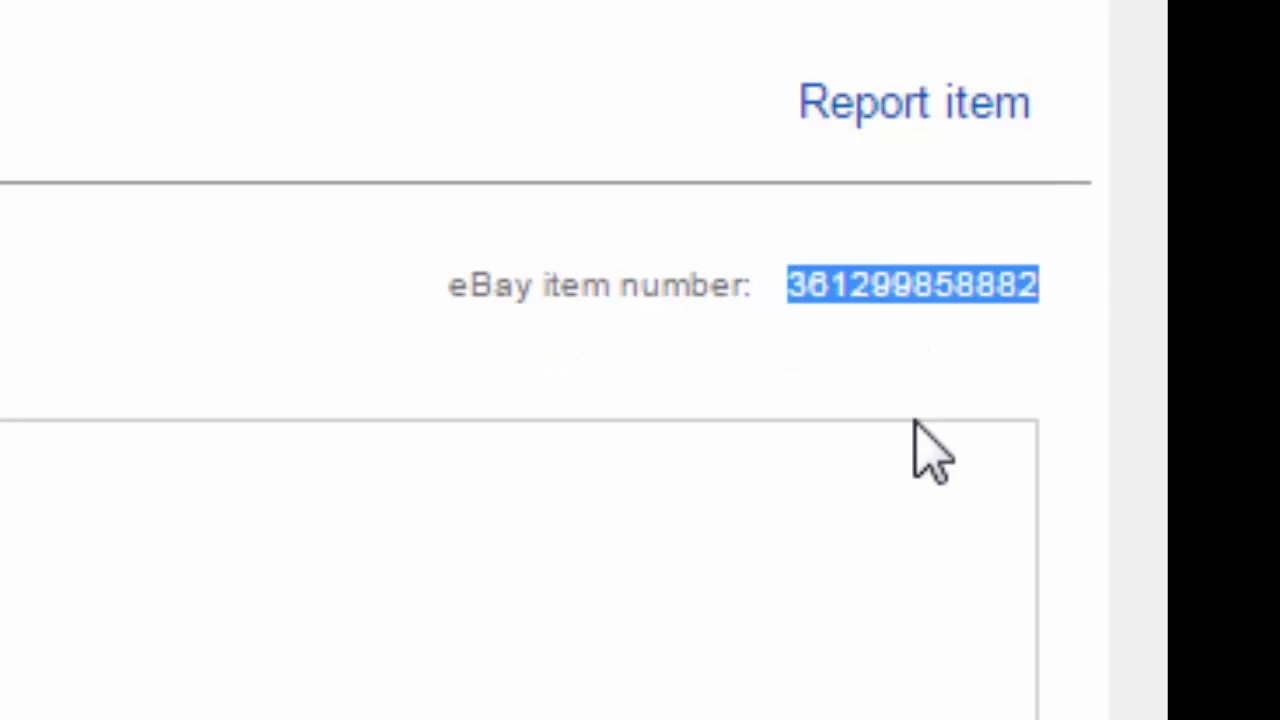
pyautogui.rightClick(918, 292)
pyautogui.click(838, 360)
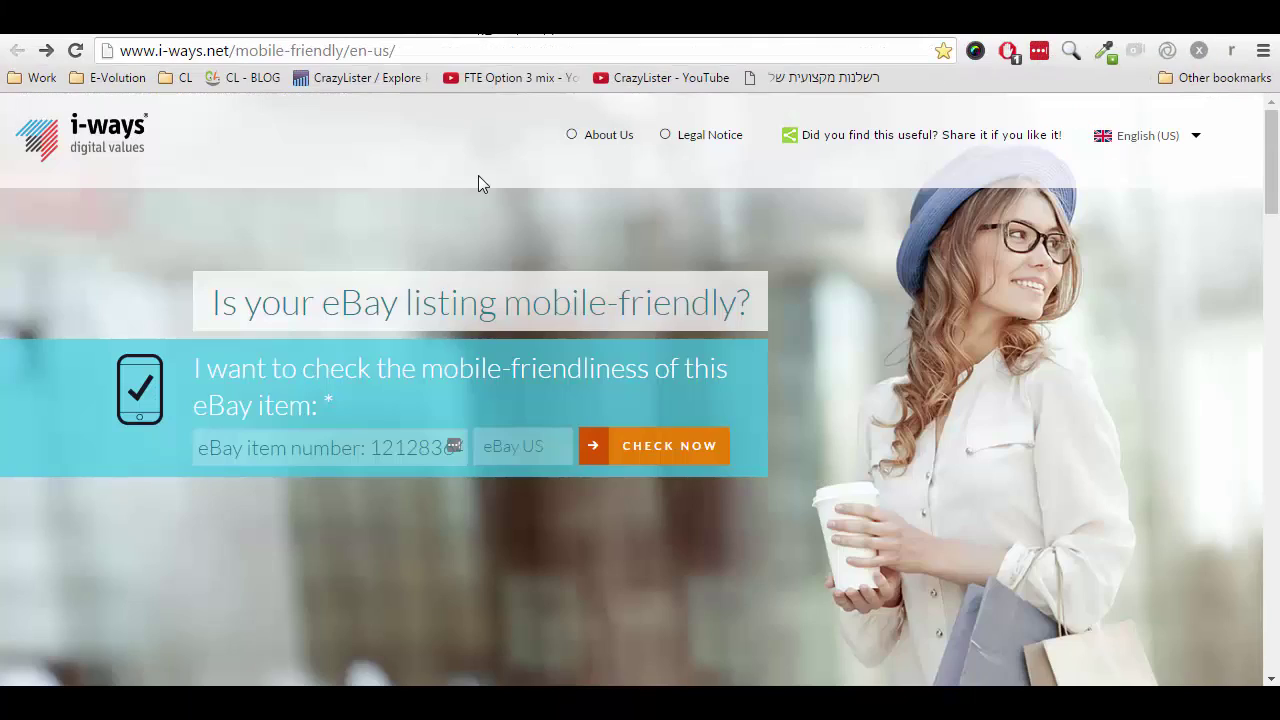
pyautogui.click(336, 446)
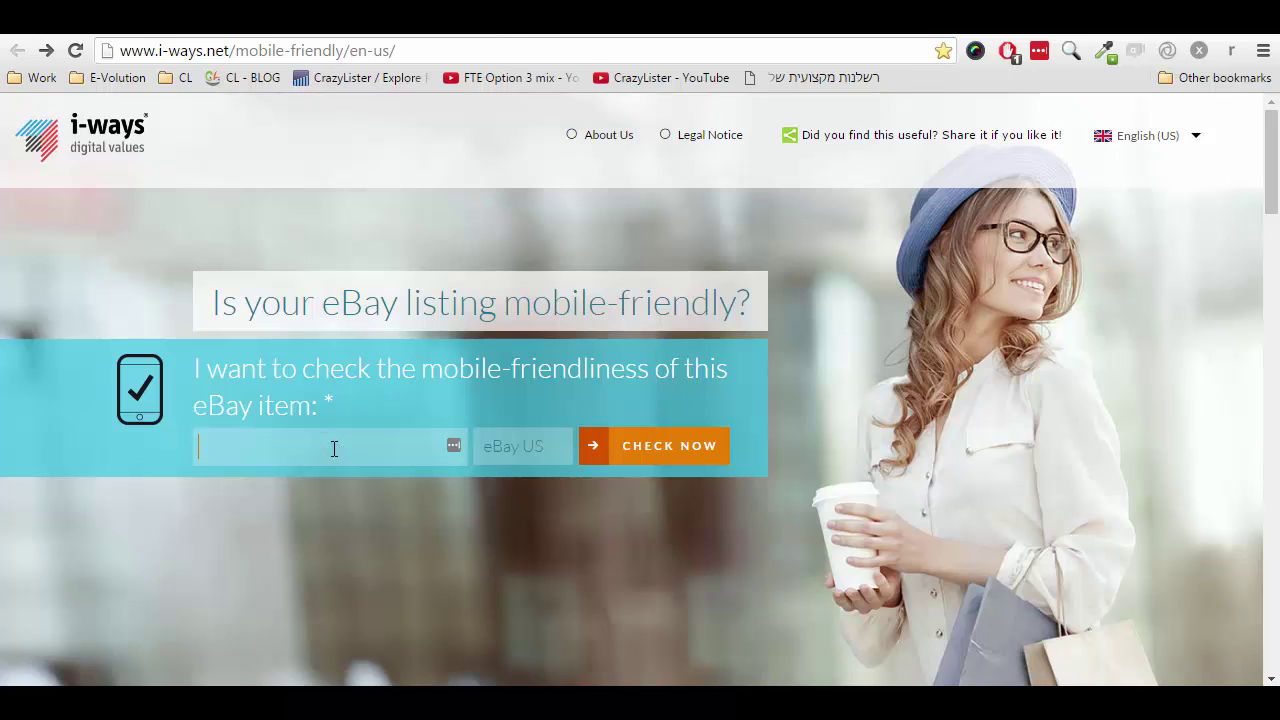
pyautogui.rightClick(334, 448)
# Paste the item number into i-ways, run the mobile-friendliness check, and highlight the result heading.
pyautogui.click(417, 240)
pyautogui.click(667, 445)
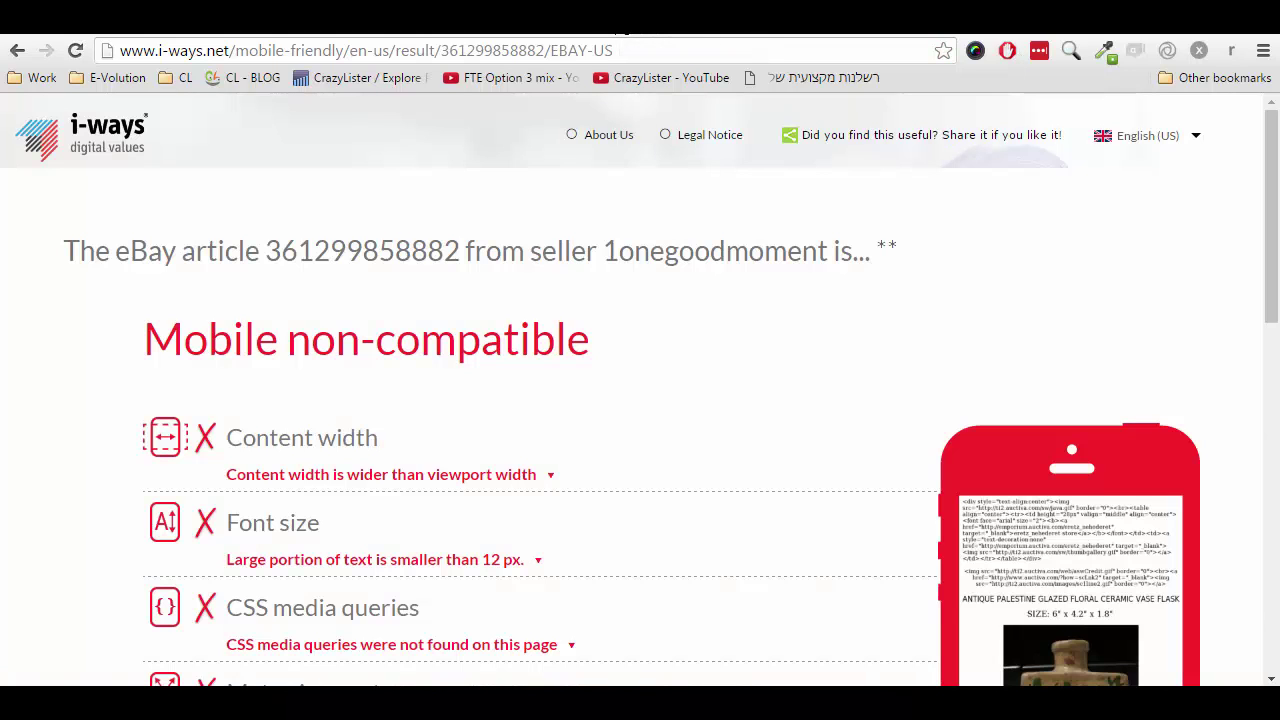
pyautogui.moveTo(1268, 190); pyautogui.dragTo(1268, 239)
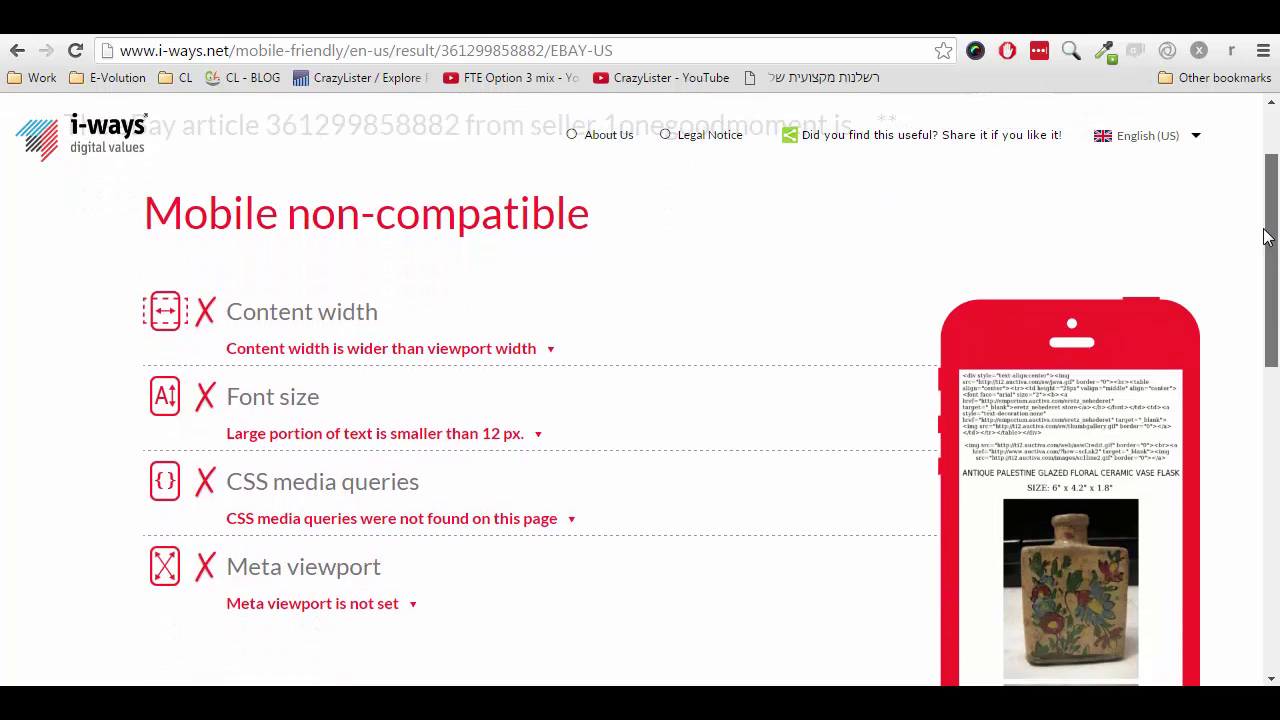
pyautogui.moveTo(149, 211); pyautogui.dragTo(603, 237)
pyautogui.click(607, 238)
# Highlight and mark the failing JavaScript (active content) finding in the results.
pyautogui.moveTo(1268, 200); pyautogui.dragTo(1262, 410)
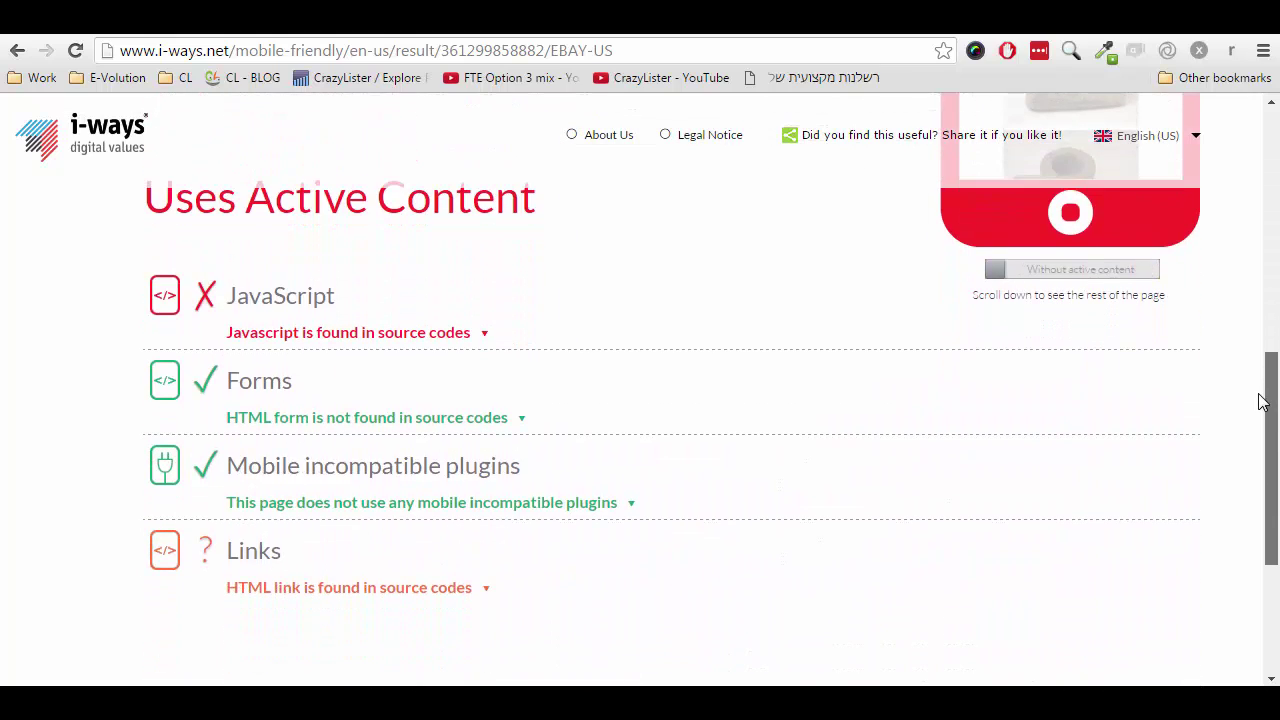
pyautogui.moveTo(333, 295); pyautogui.dragTo(228, 300)
pyautogui.click(351, 286)
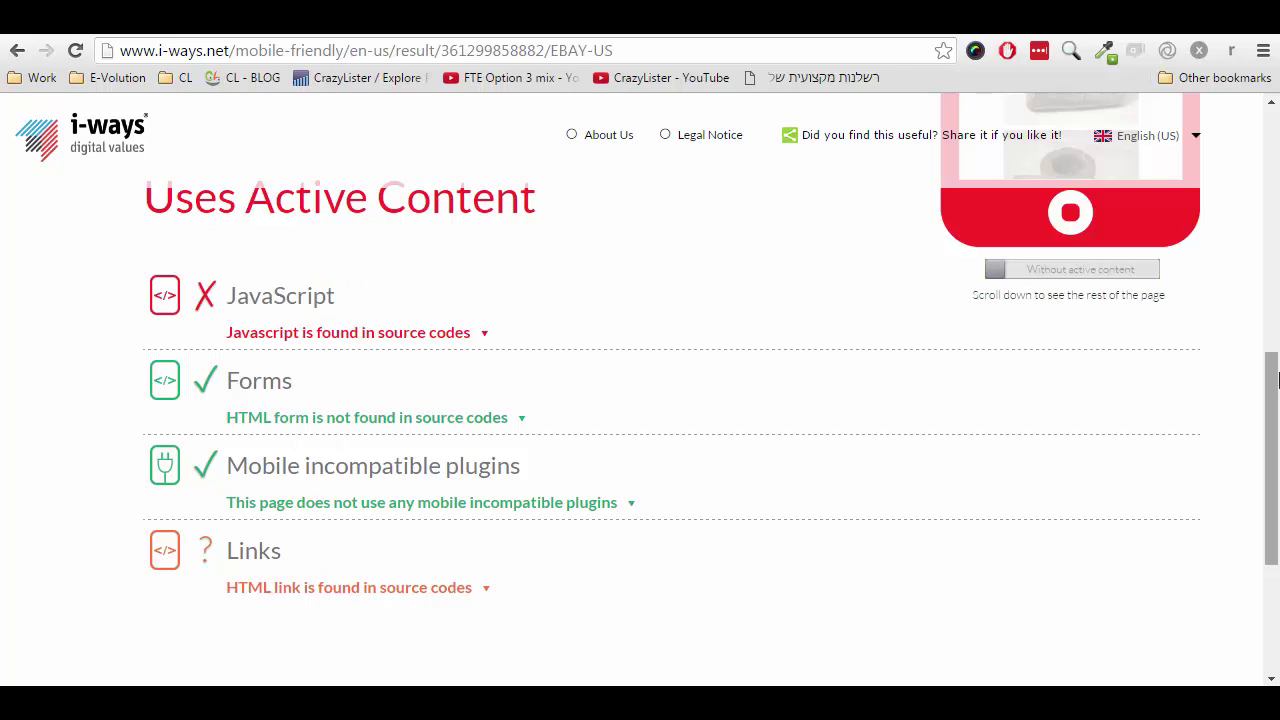
pyautogui.scroll(1, 855, 104)
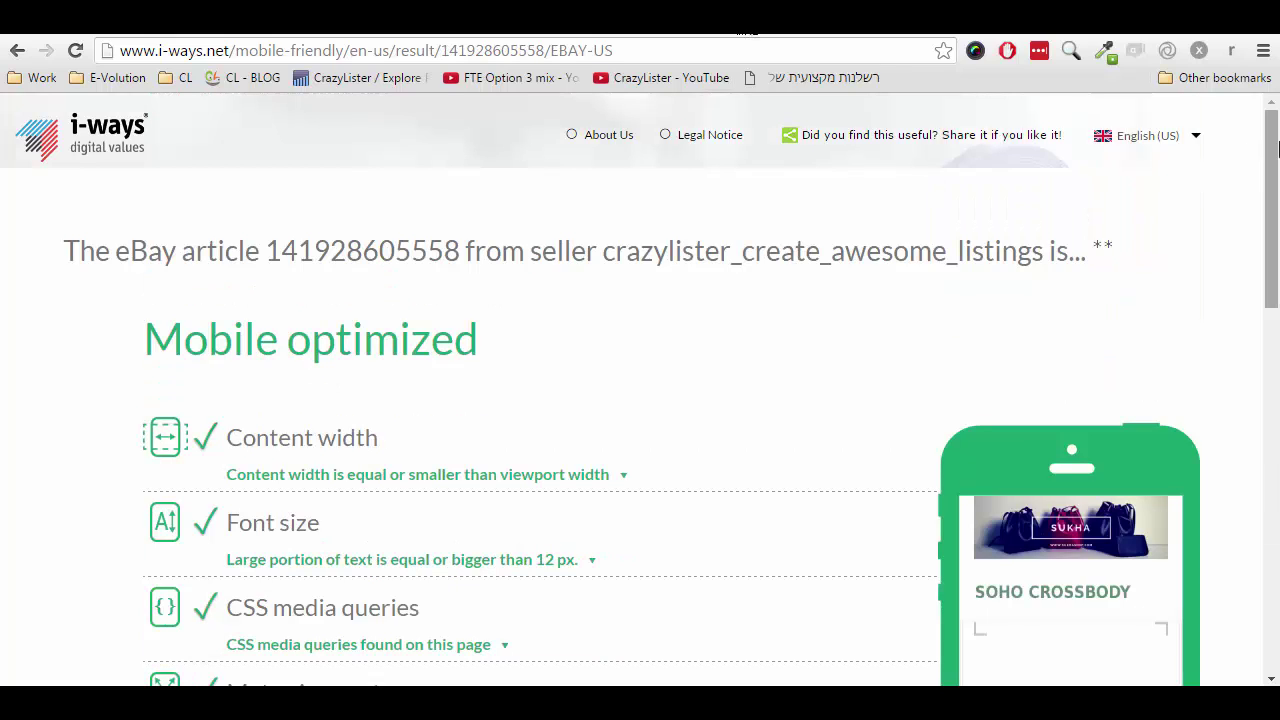
pyautogui.moveTo(1276, 172); pyautogui.dragTo(1274, 204)
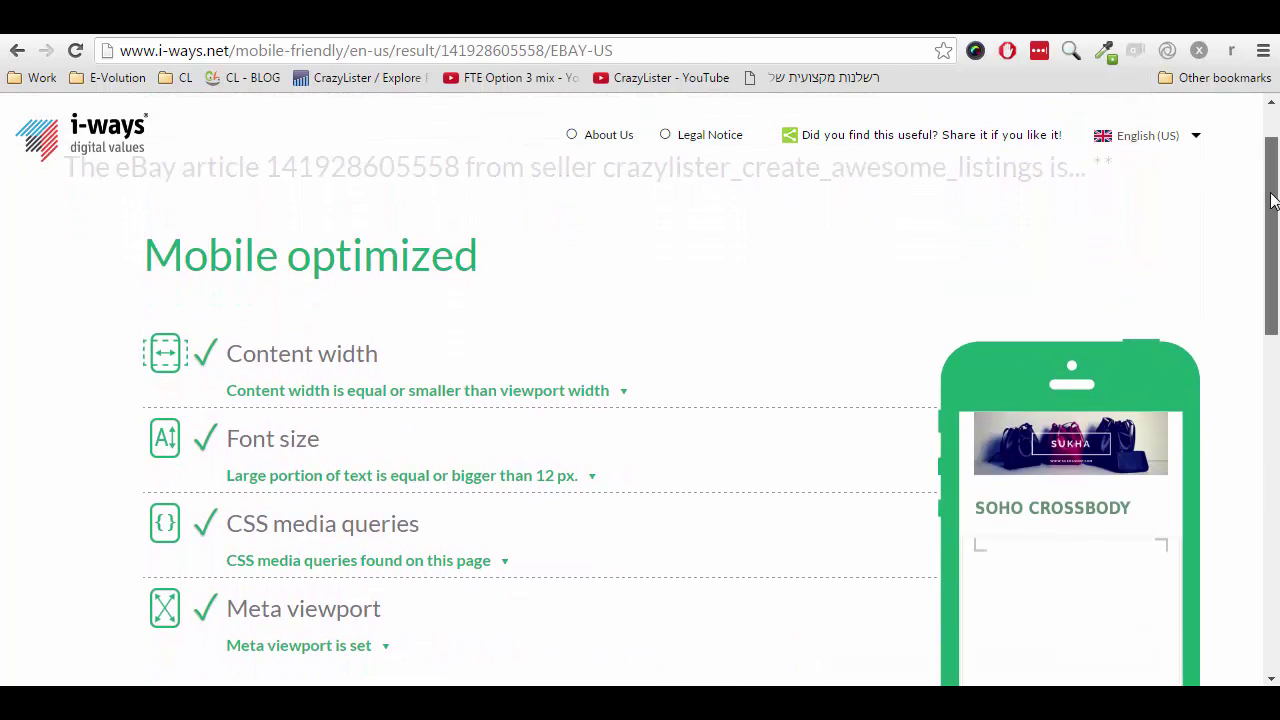
pyautogui.moveTo(150, 256); pyautogui.dragTo(483, 263)
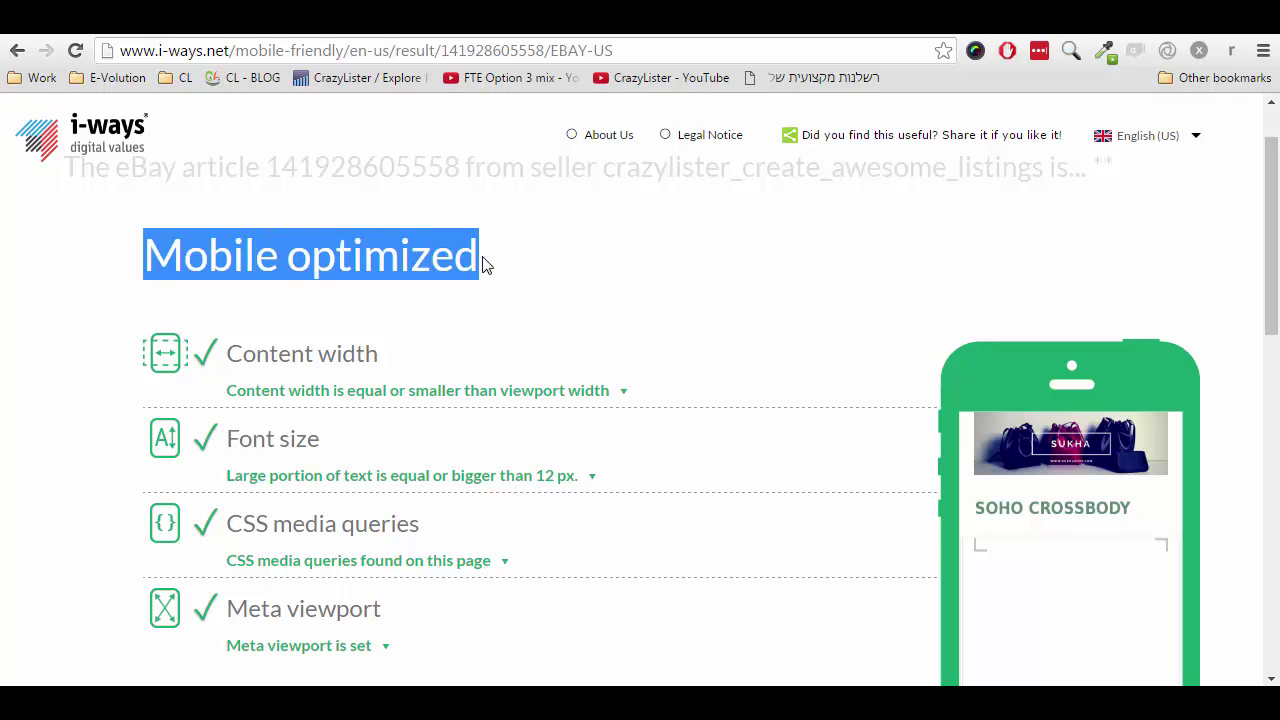
pyautogui.moveTo(1276, 240); pyautogui.dragTo(1260, 477)
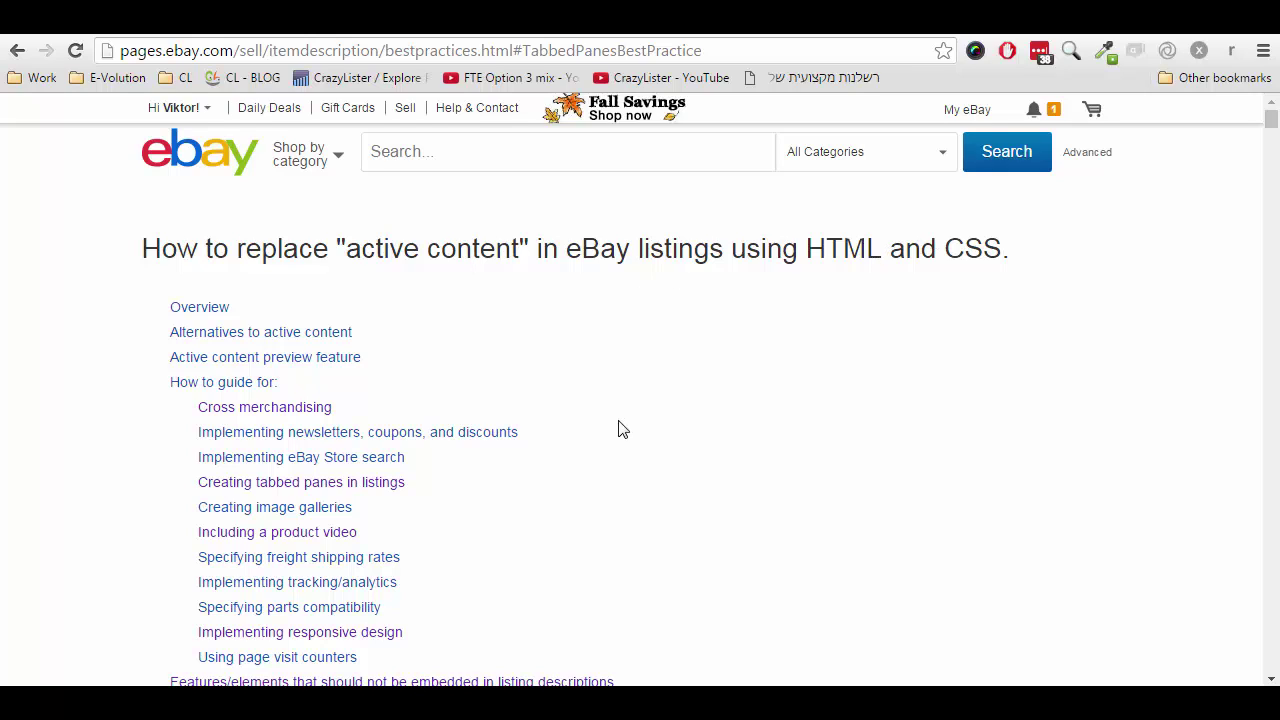
# Jump to 'Creating tabbed panes in listings' and select its sample HTML code.
pyautogui.click(221, 486)
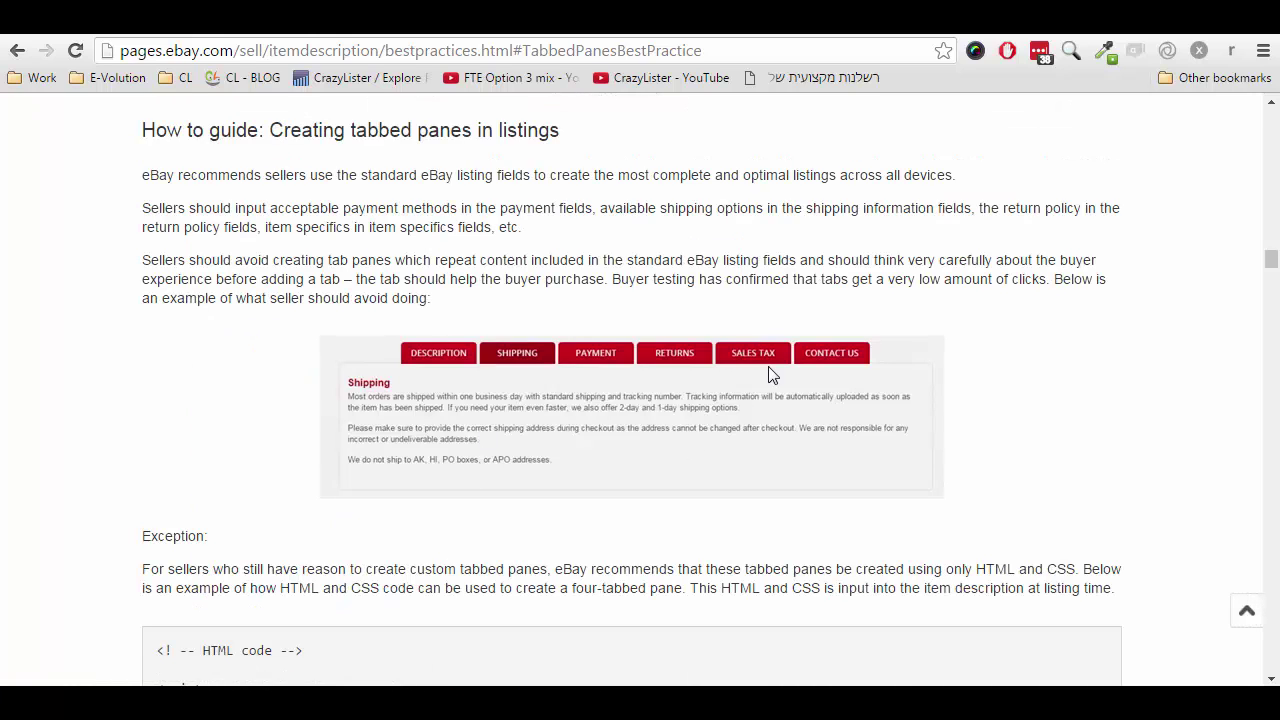
pyautogui.scroll(-2, 940, 407)
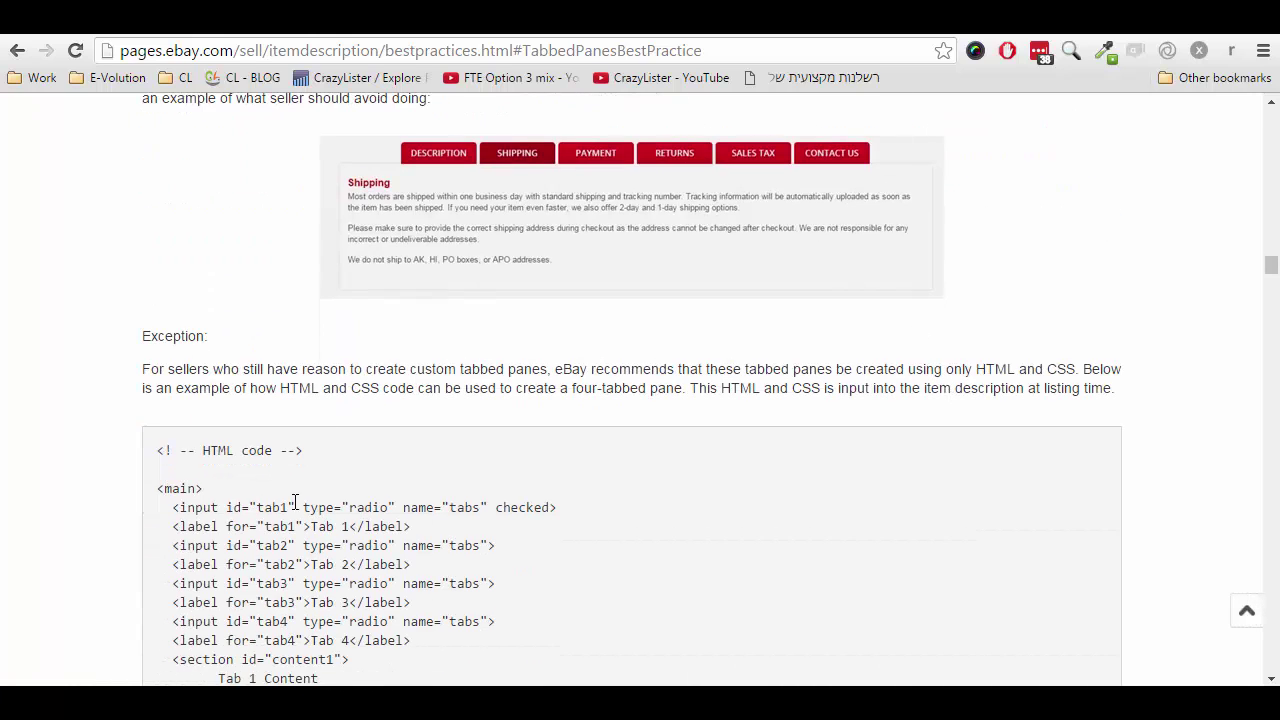
pyautogui.moveTo(155, 449); pyautogui.dragTo(503, 597)
pyautogui.scroll(-2, 534, 557)
pyautogui.scroll(3, 534, 557)
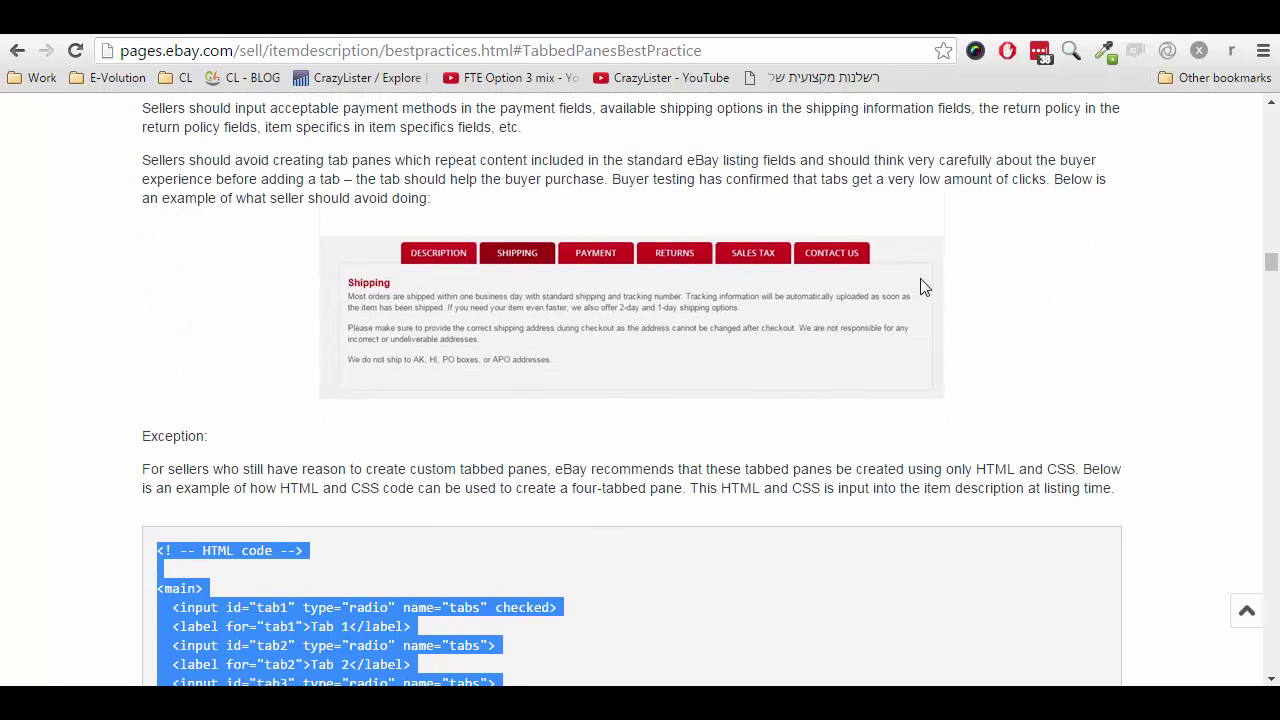
pyautogui.click(990, 304)
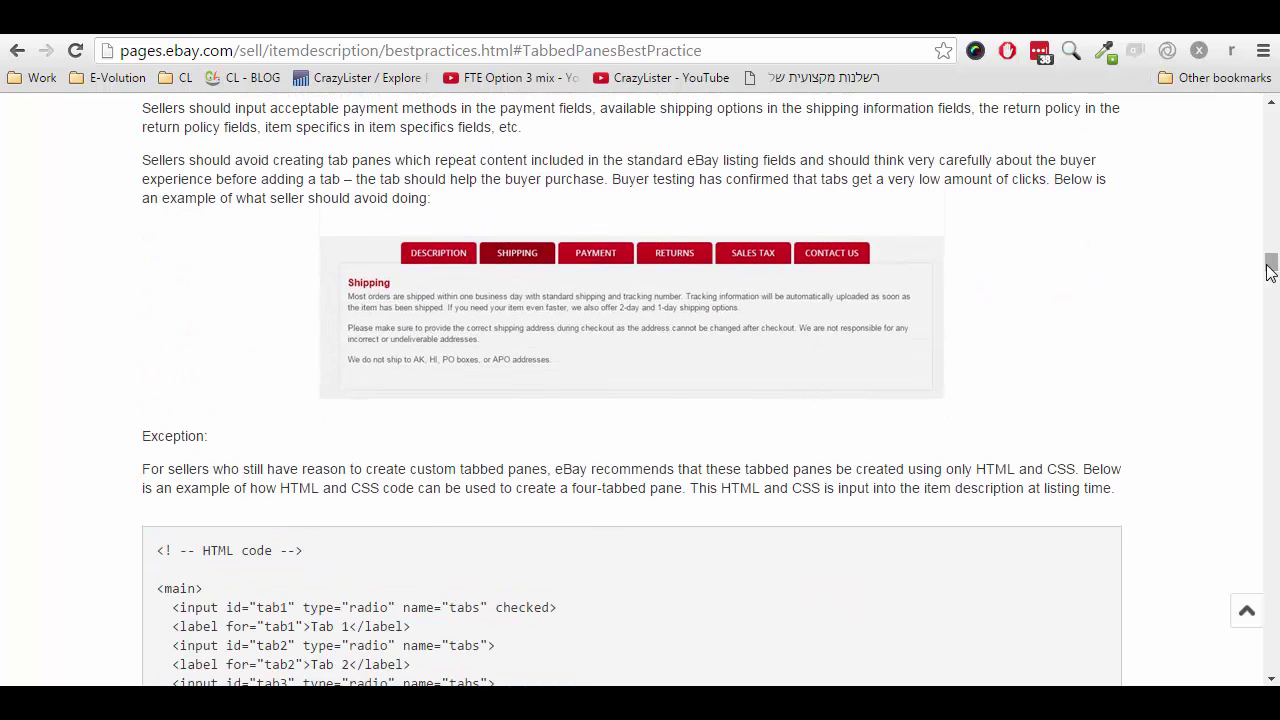
# Return to the guide's top and switch to the CrazyLister SUKHA listing editor.
pyautogui.moveTo(1270, 264); pyautogui.dragTo(1272, 112)
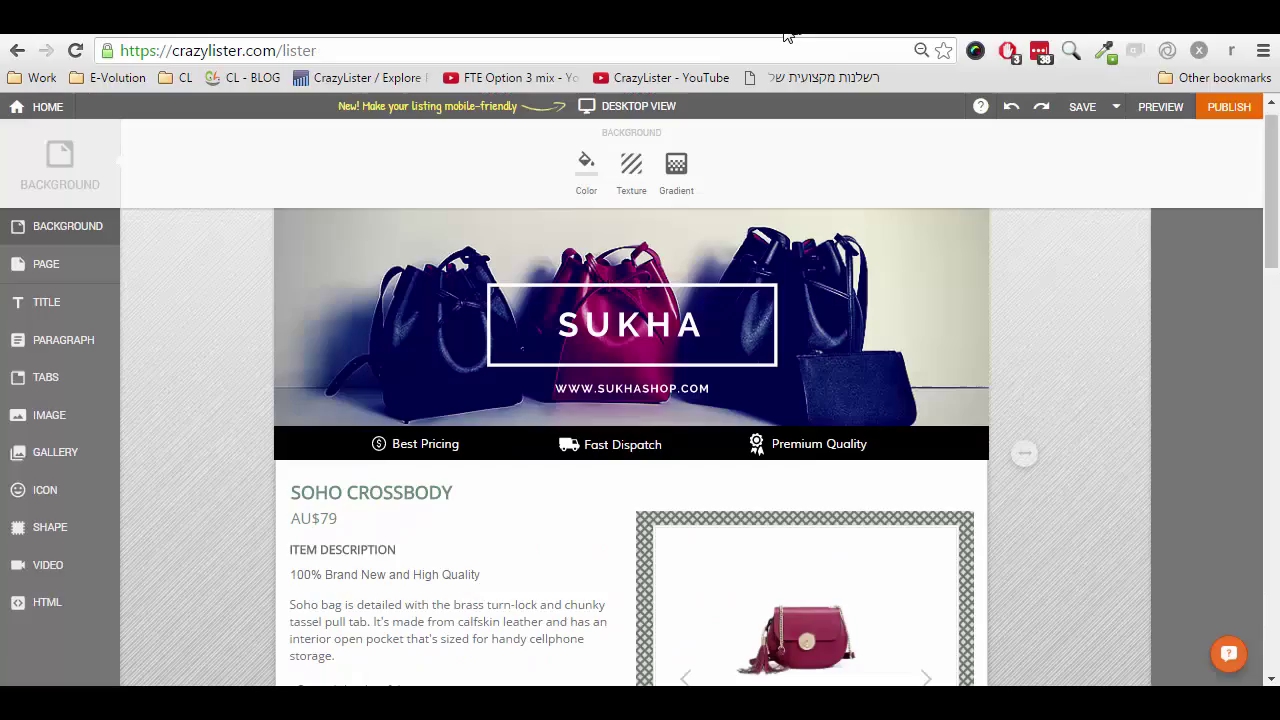
pyautogui.click(788, 34)
pyautogui.moveTo(1270, 206); pyautogui.dragTo(1249, 266)
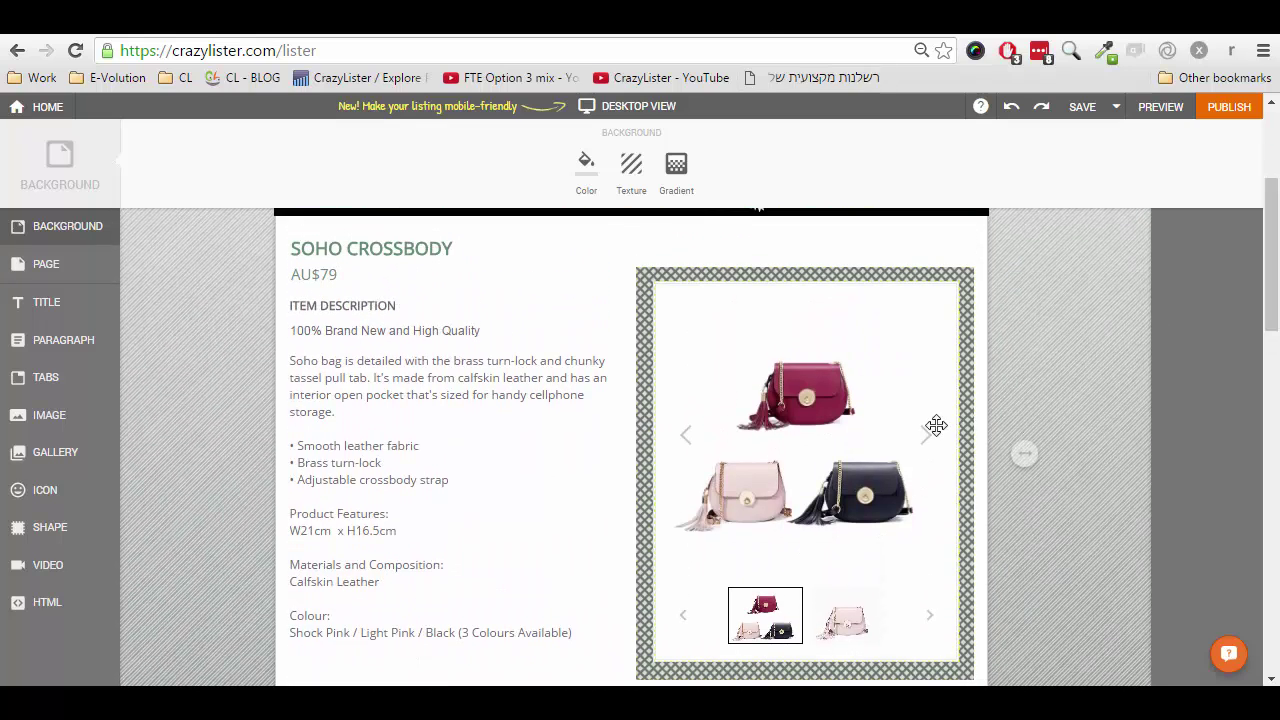
# Advance the listing's product image gallery to the third image.
pyautogui.click(924, 436)
pyautogui.click(926, 440)
pyautogui.click(926, 440)
pyautogui.moveTo(1270, 300); pyautogui.dragTo(1213, 565)
# Show the Shipping and Returns content in the Payment, Shipping and Returns tabs.
pyautogui.click(528, 332)
pyautogui.click(526, 332)
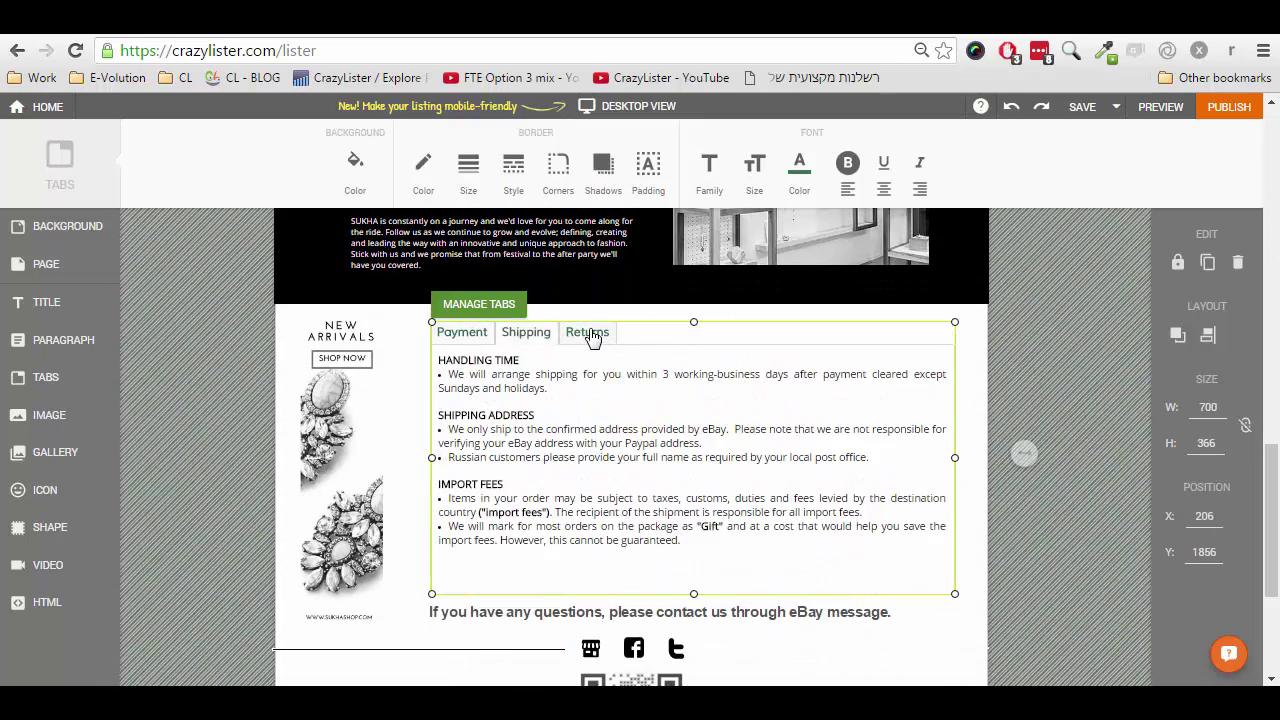
pyautogui.click(587, 332)
pyautogui.scroll(15, 1086, 284)
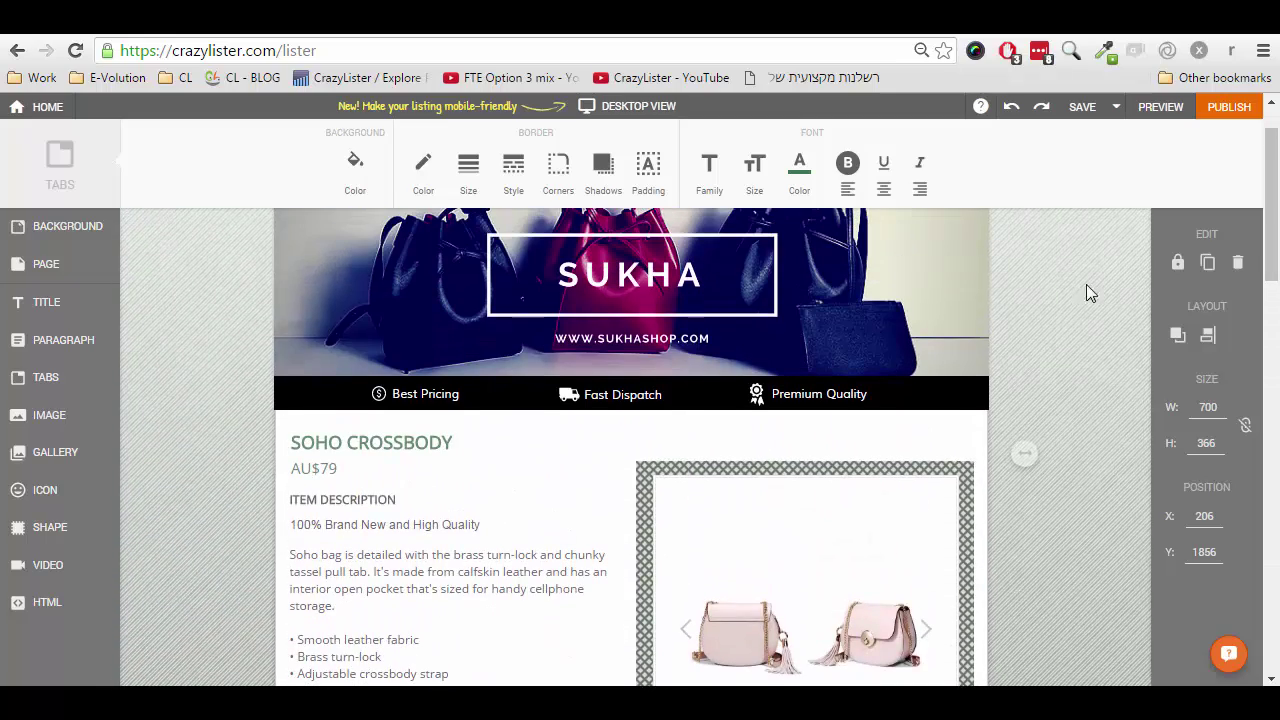
pyautogui.click(1086, 284)
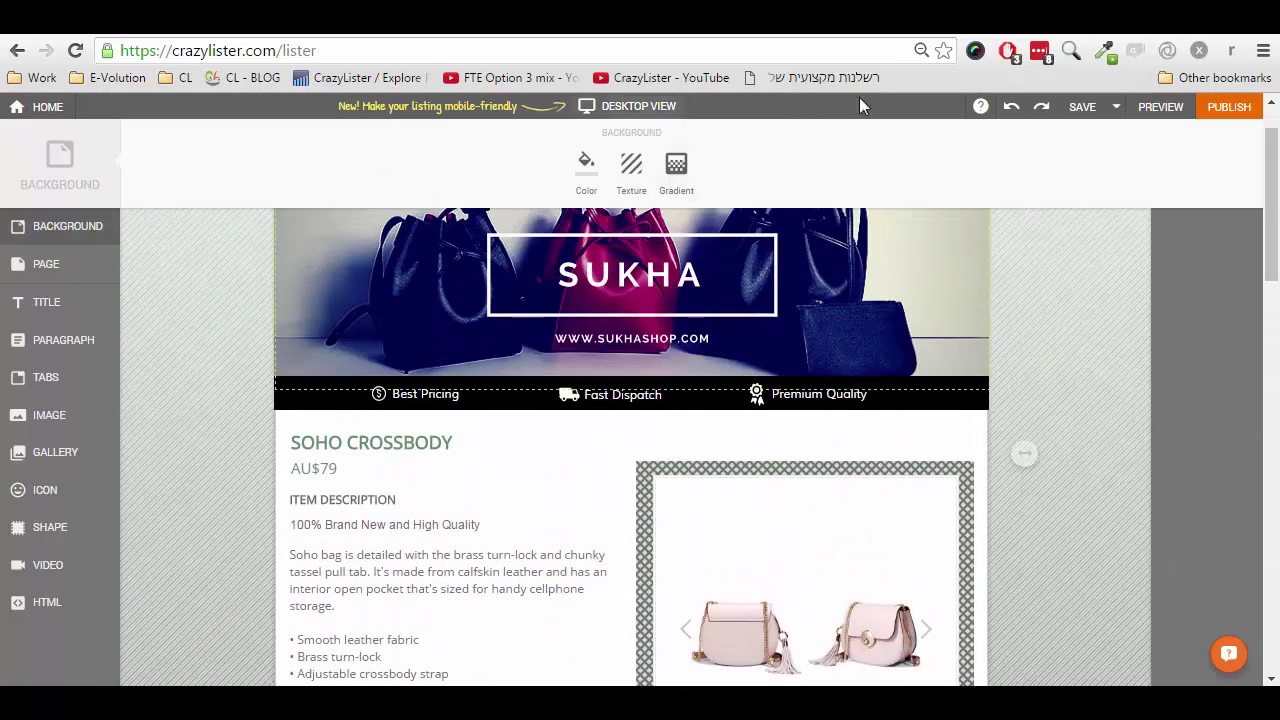
# Preview the listing in Mobile View.
pyautogui.click(1160, 106)
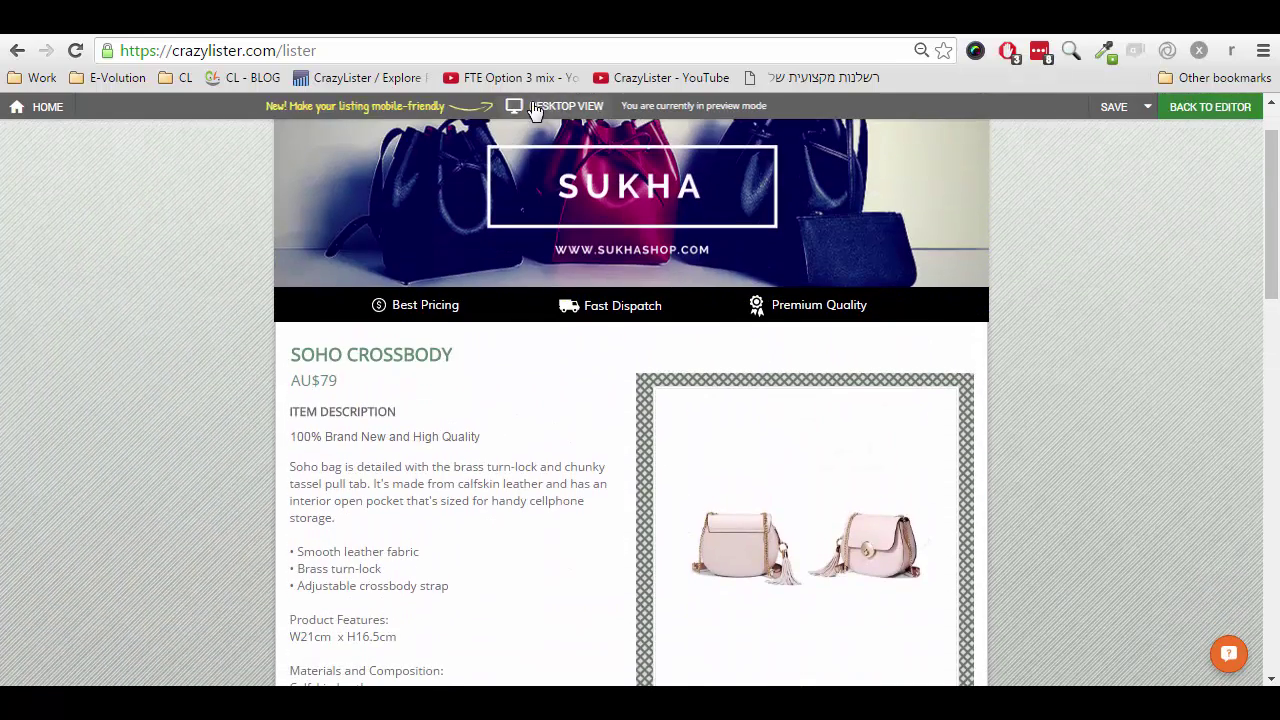
pyautogui.click(525, 106)
pyautogui.click(578, 176)
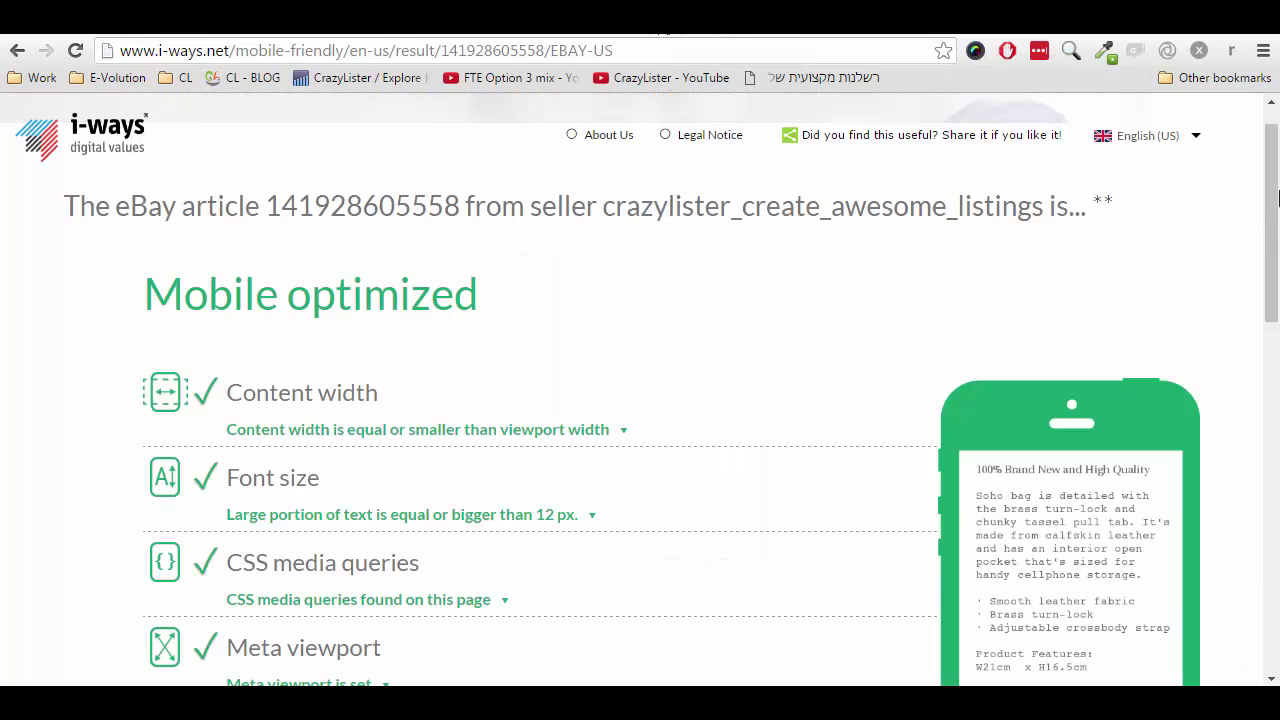
# Scroll through every check on the i-ways Mobile optimized result, then go to CrazyLister's template gallery.
pyautogui.moveTo(1274, 198); pyautogui.dragTo(1258, 416)
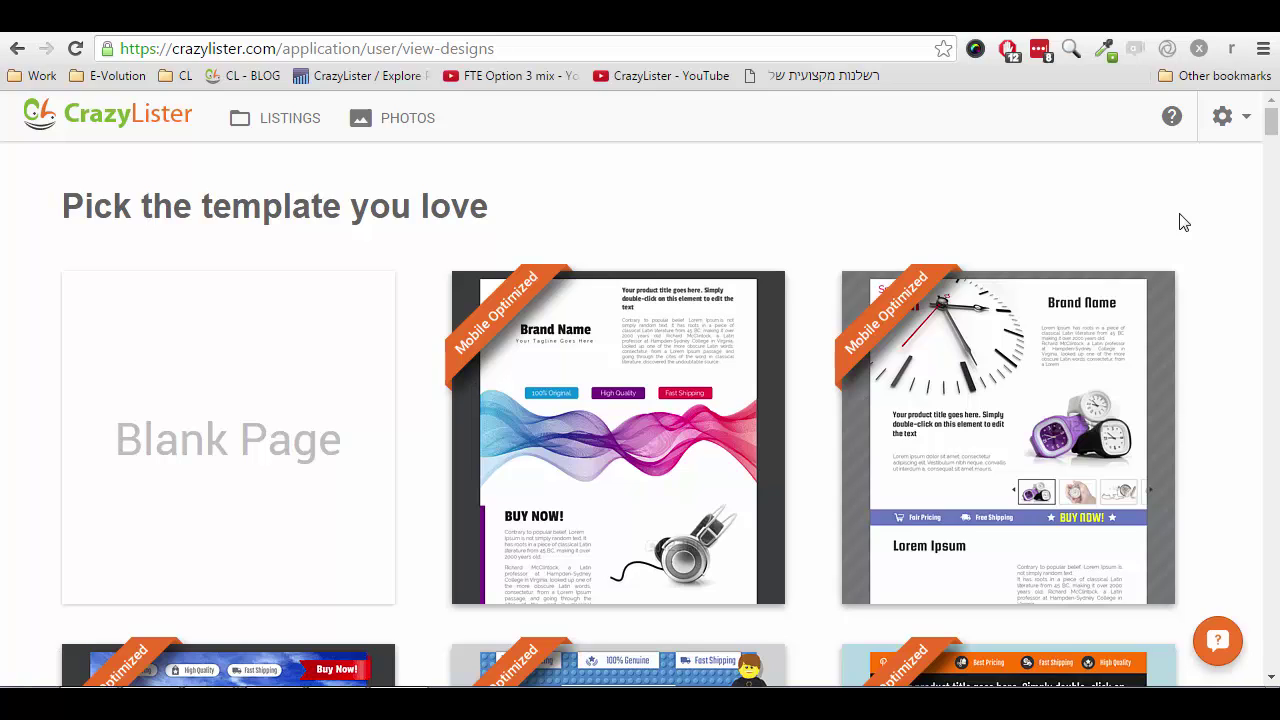
# Open 3rd Party Integrations from the settings gear and switch on the Kyozou toggle.
pyautogui.click(1240, 119)
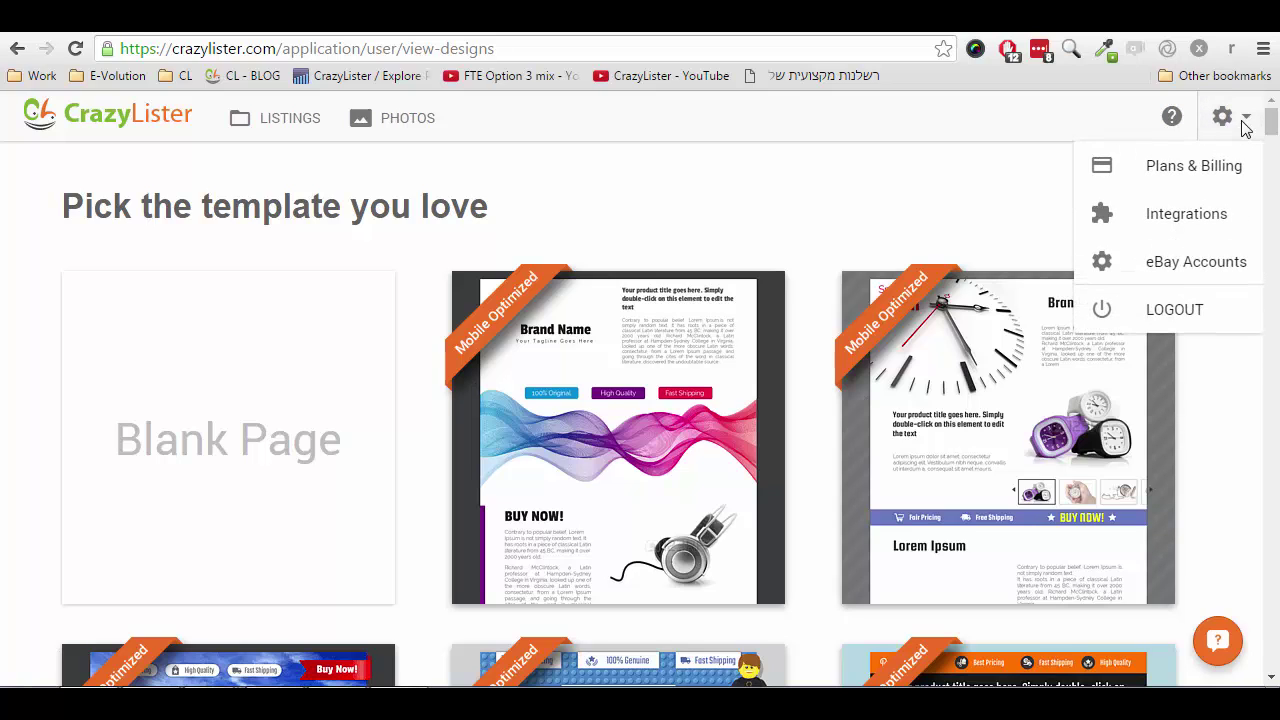
pyautogui.click(1211, 213)
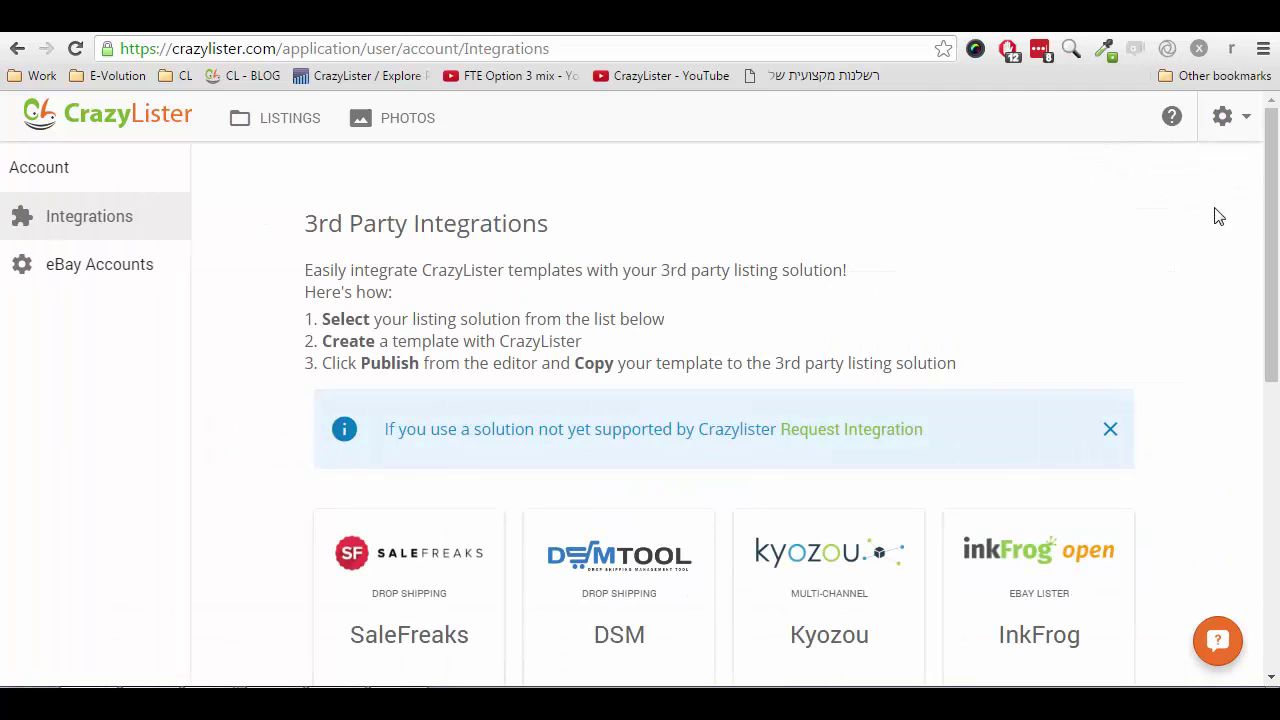
pyautogui.moveTo(1273, 145); pyautogui.dragTo(1260, 260)
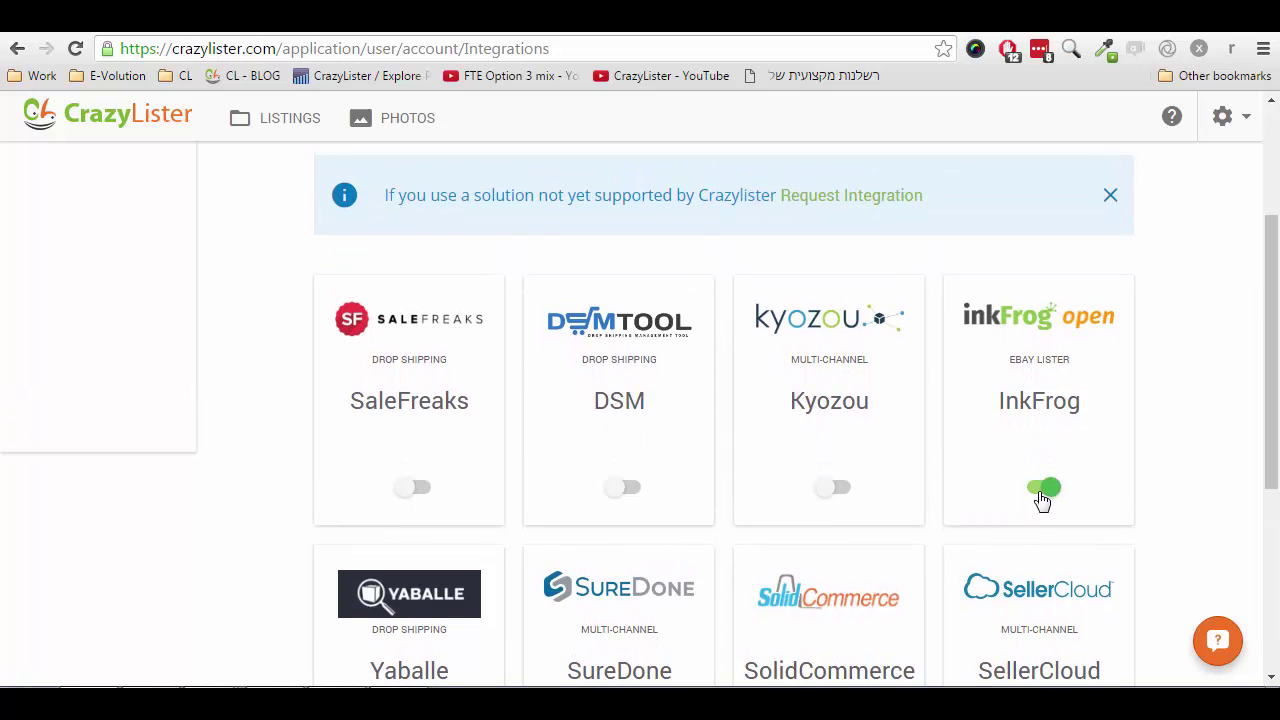
pyautogui.click(831, 490)
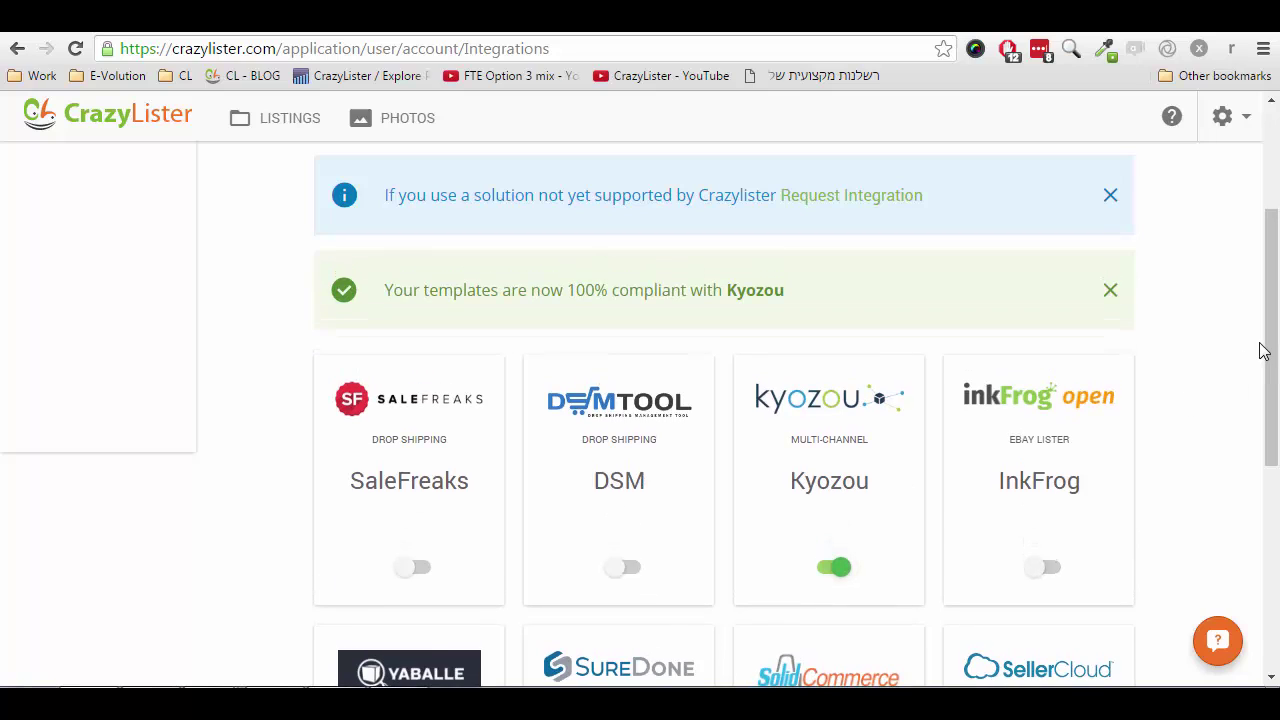